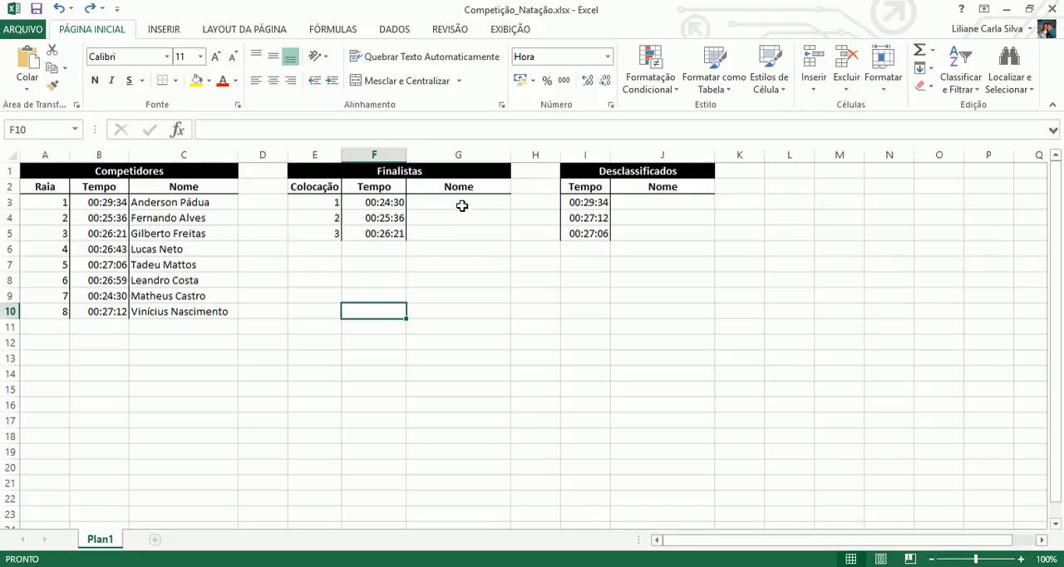
Start a PROCV formula in G3 with the finalist's time in F3 as the lookup value.
left_click(462, 205)
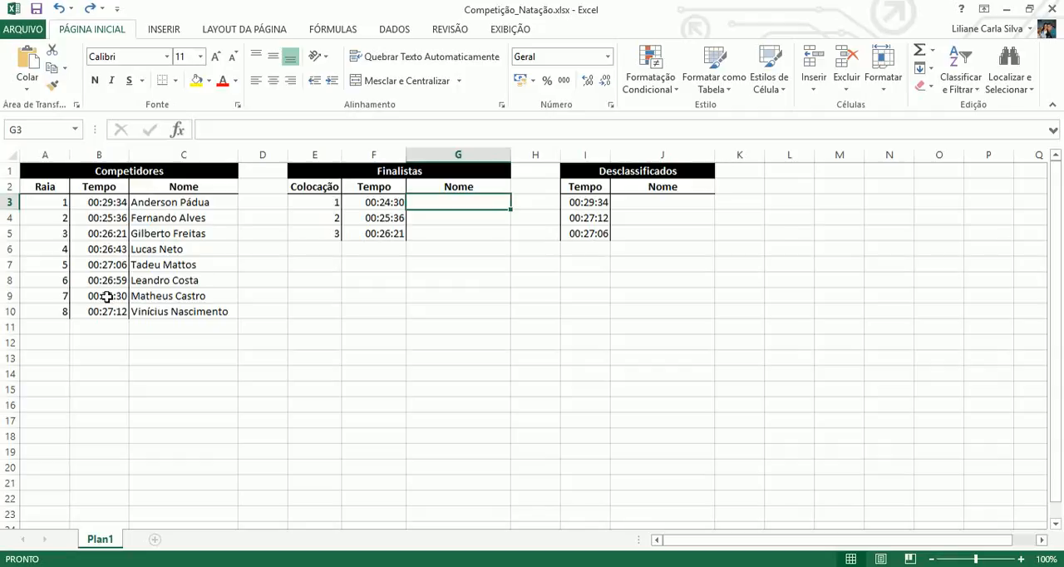
left_click(391, 204)
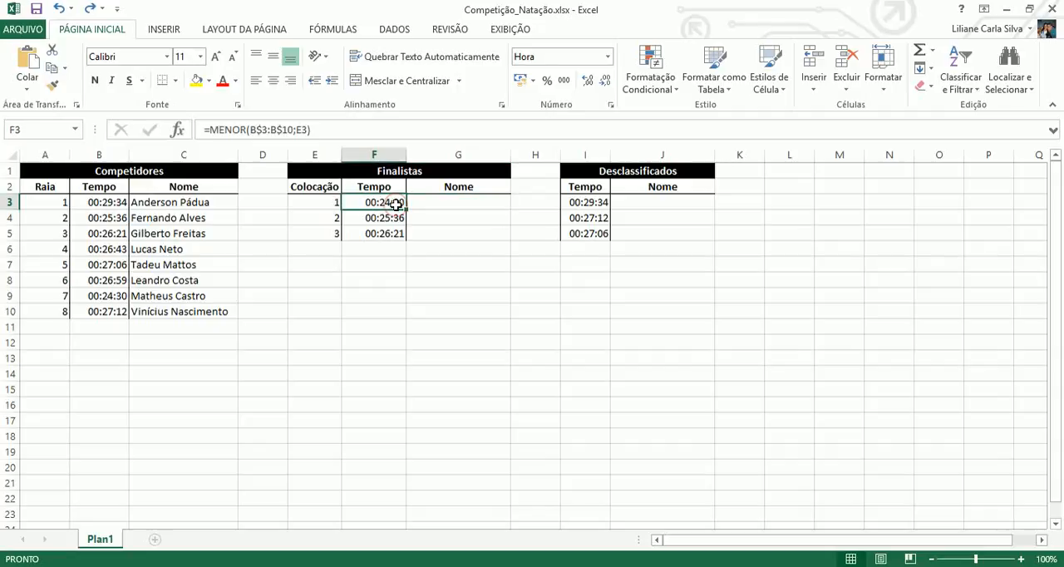
left_click(421, 205)
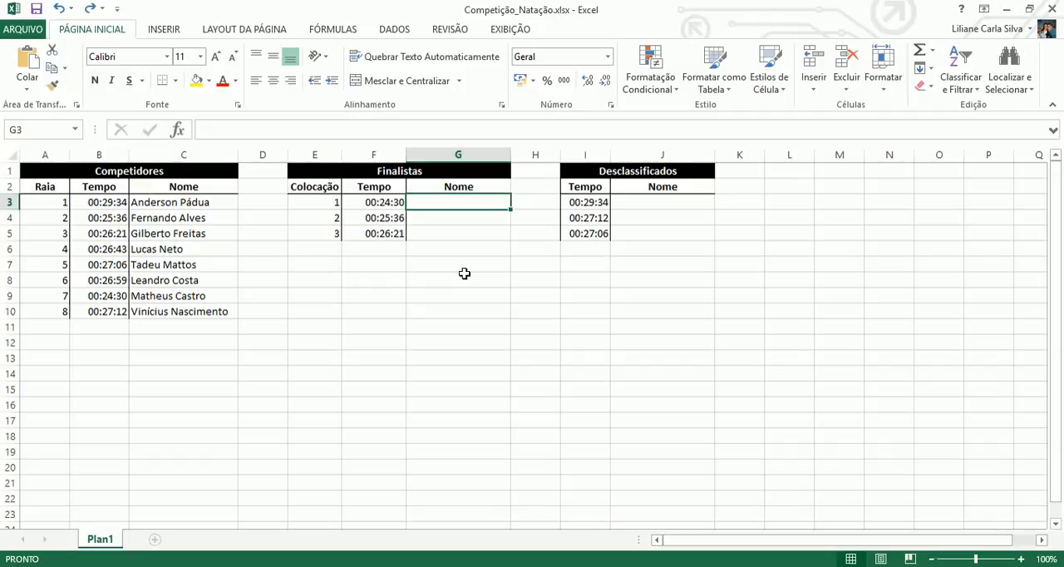
type("=")
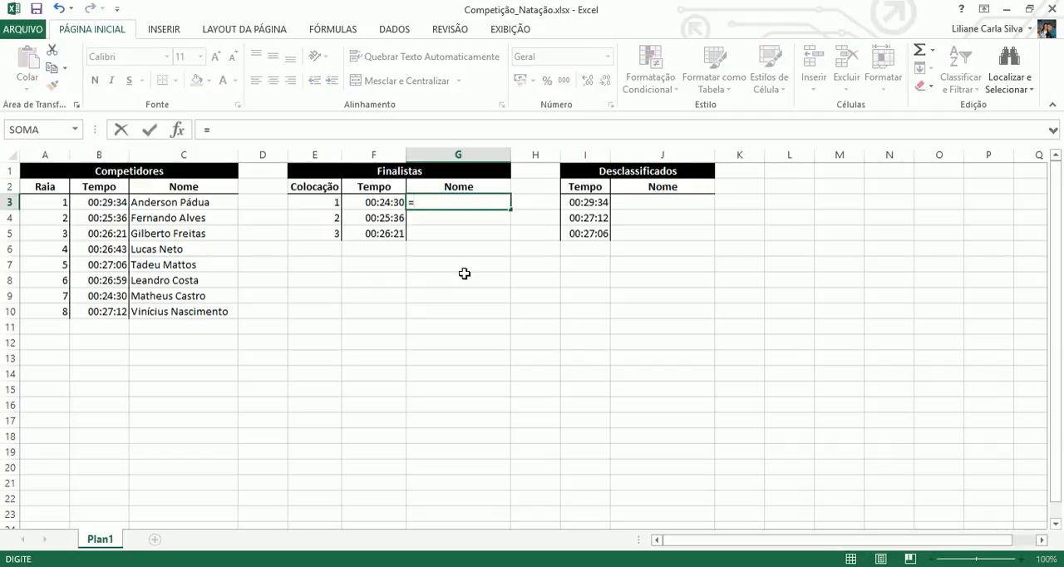
type("proc")
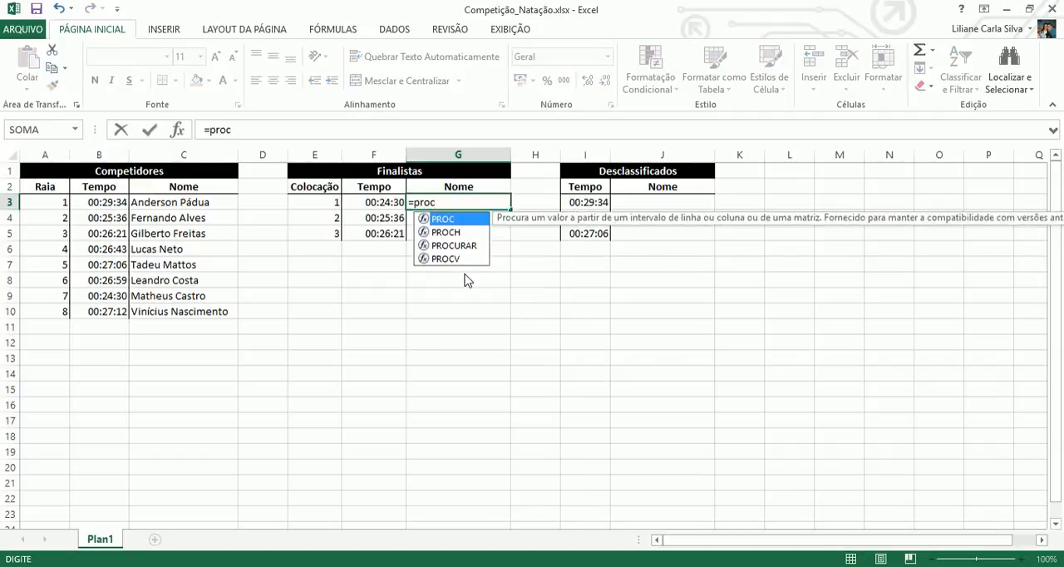
type("v")
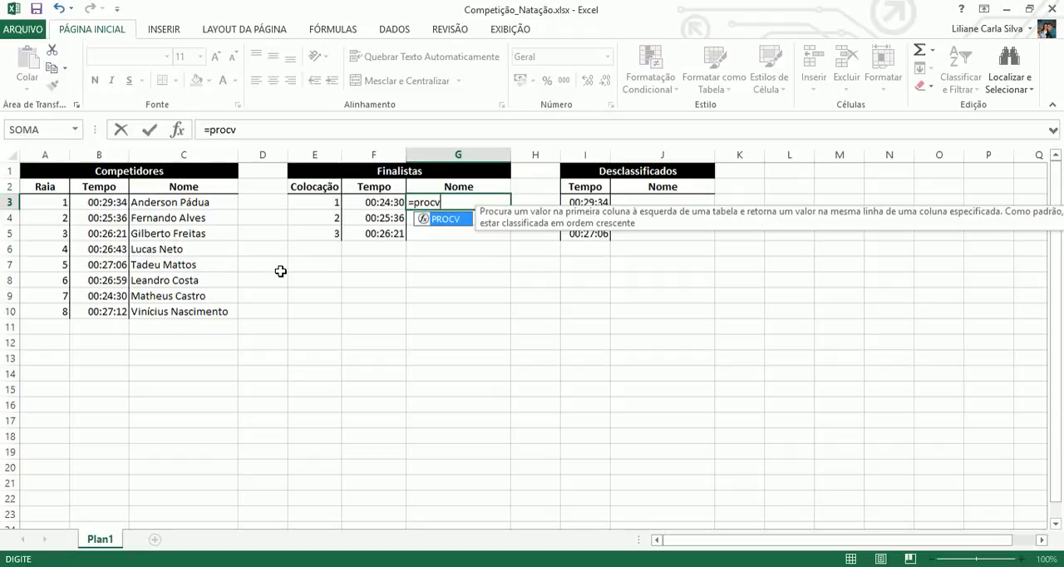
type("(")
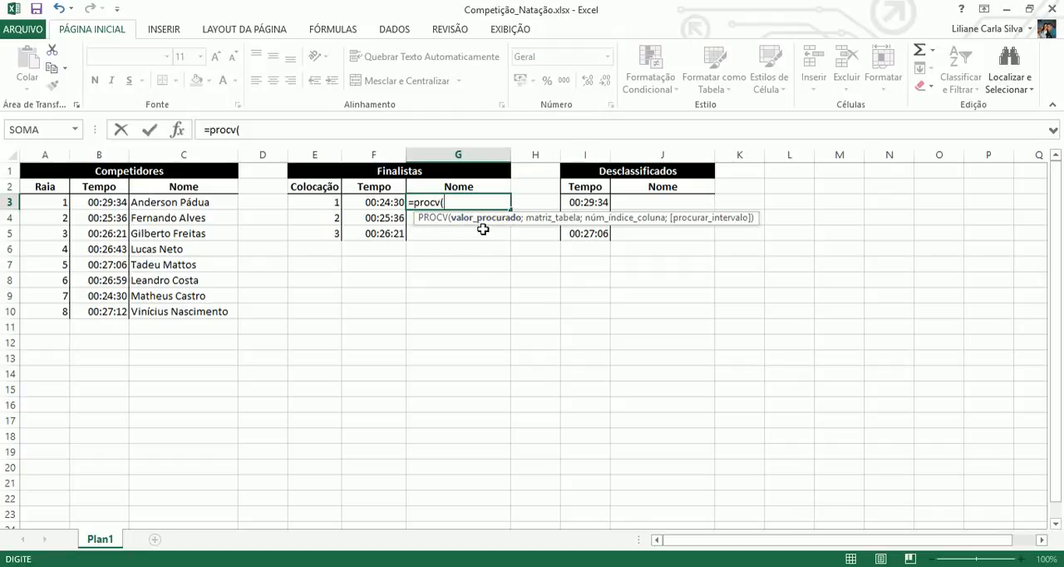
left_click(376, 202)
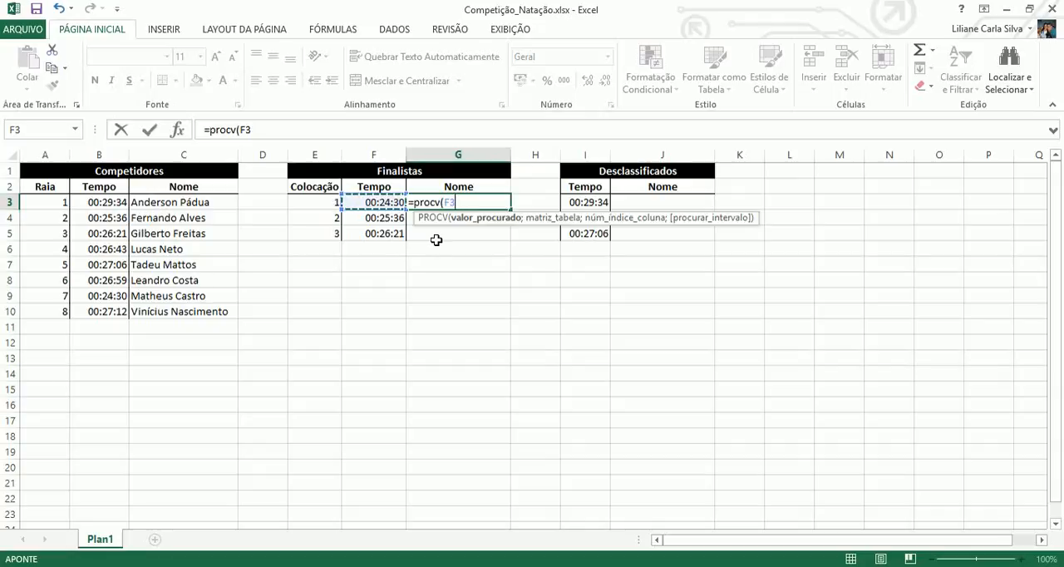
type(";")
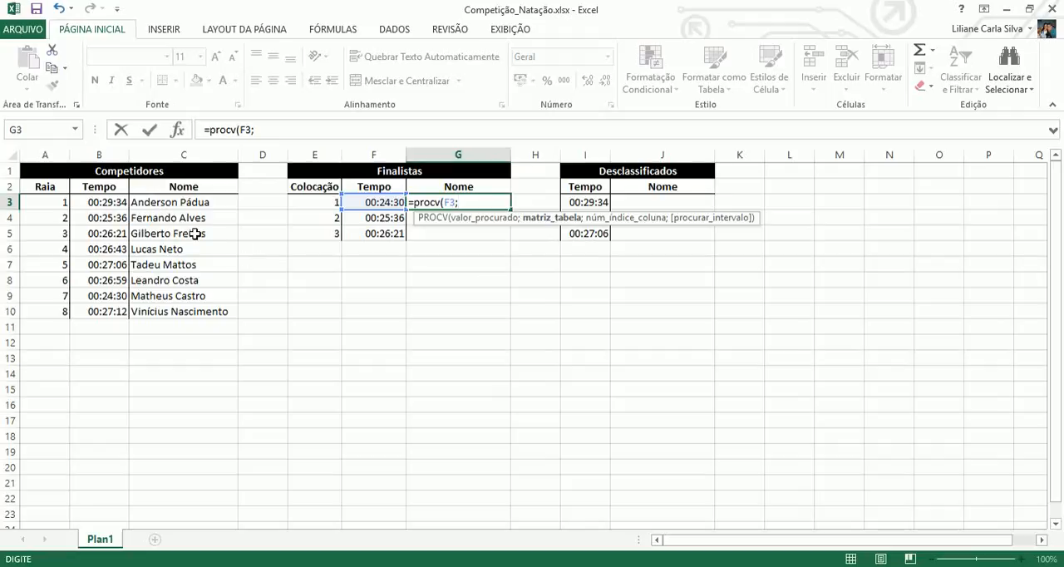
left_click(114, 203)
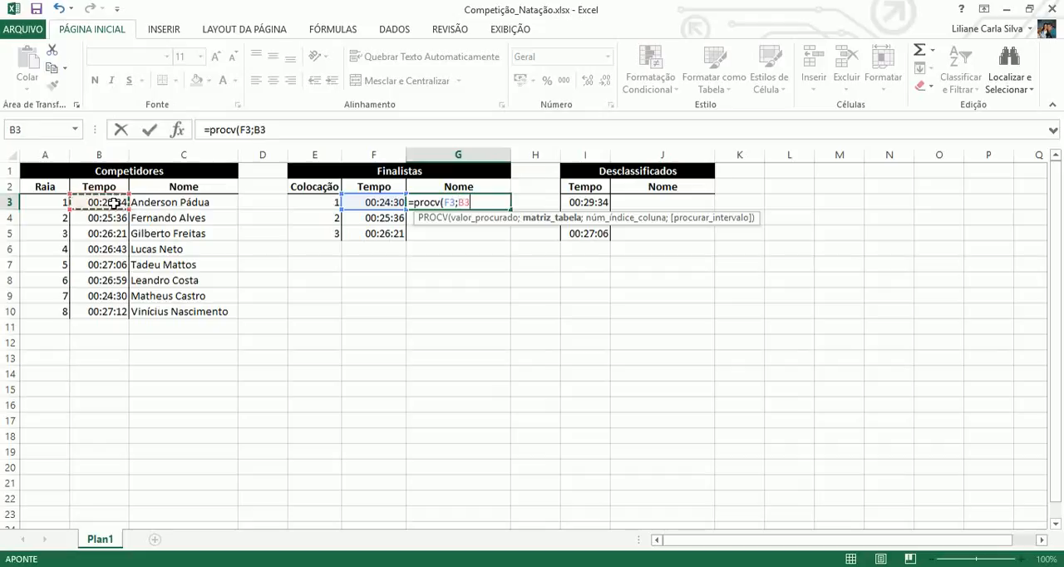
left_click_drag(114, 203, 181, 310)
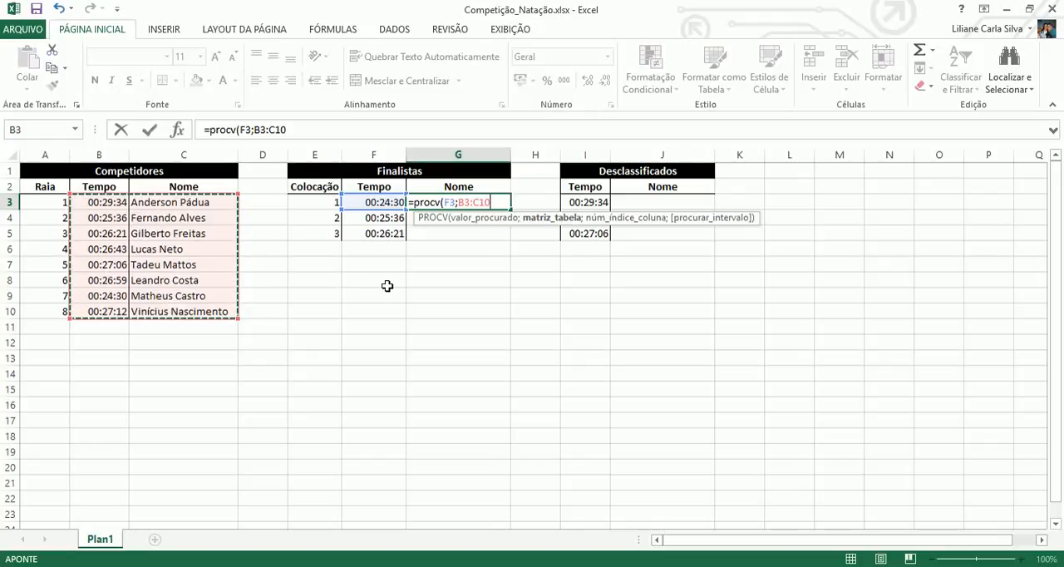
left_click(454, 217)
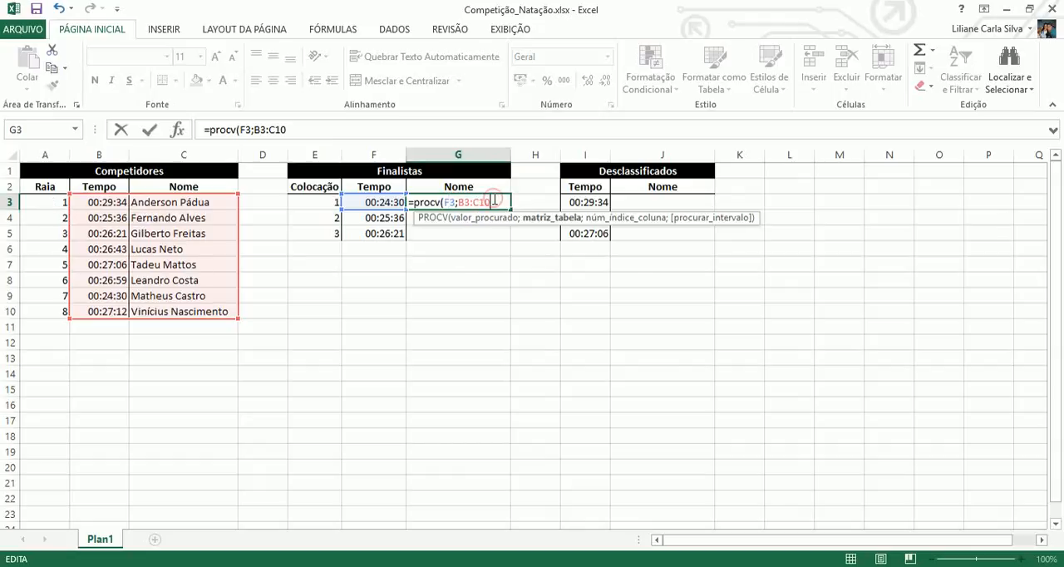
key("BackSpace")
key("BackSpace")
key("BackSpace")
key("BackSpace")
key("BackSpace")
key("BackSpace")
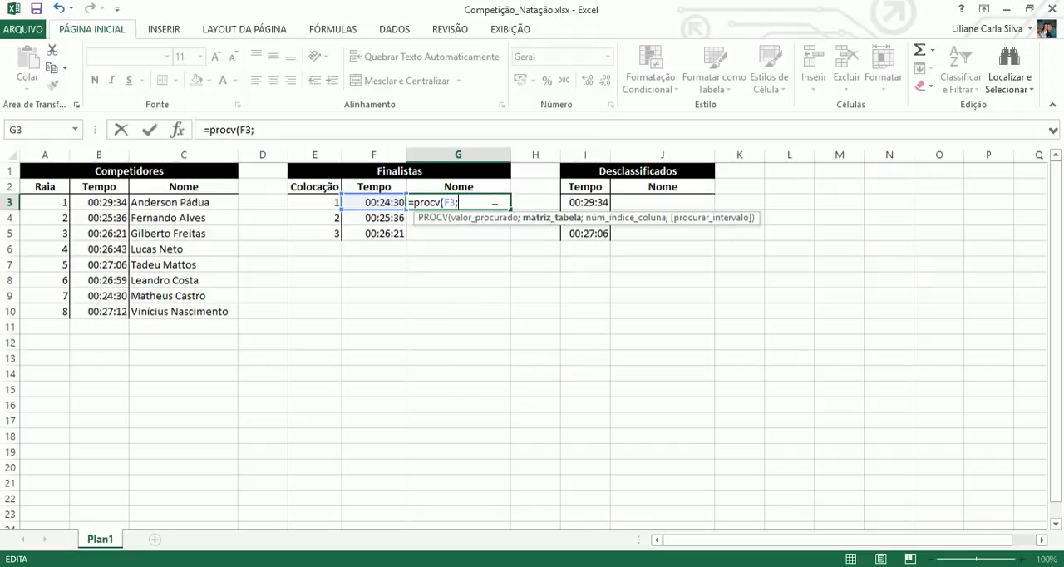
left_click_drag(55, 204, 191, 311)
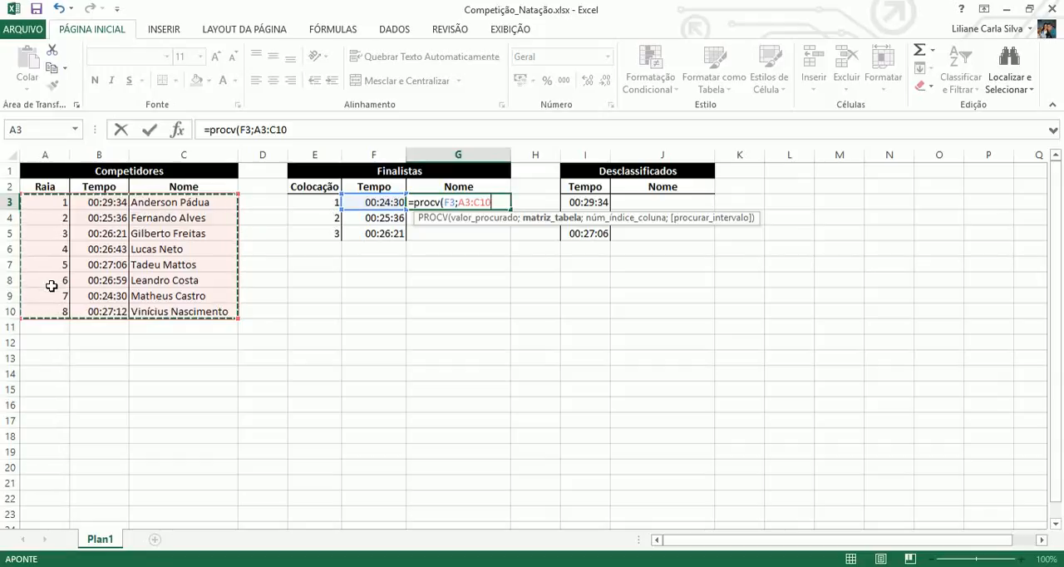
key("BackSpace")
key("BackSpace")
key("BackSpace")
key("BackSpace")
key("BackSpace")
key("BackSpace")
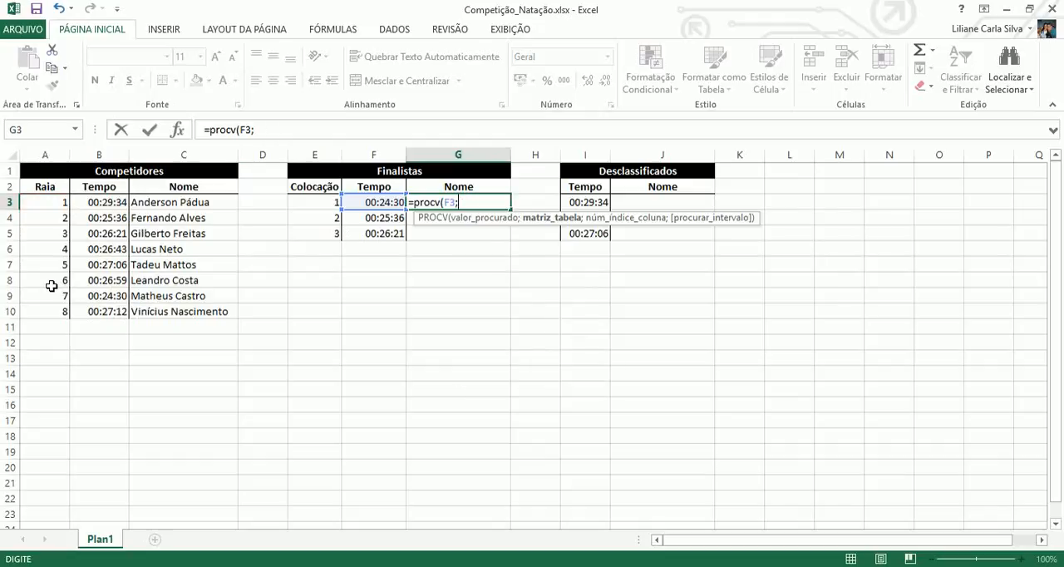
Complete the G3 lookup with table range B3:C10 and column index 2, leaving the match-type argument empty, and enter it.
left_click_drag(111, 206, 180, 308)
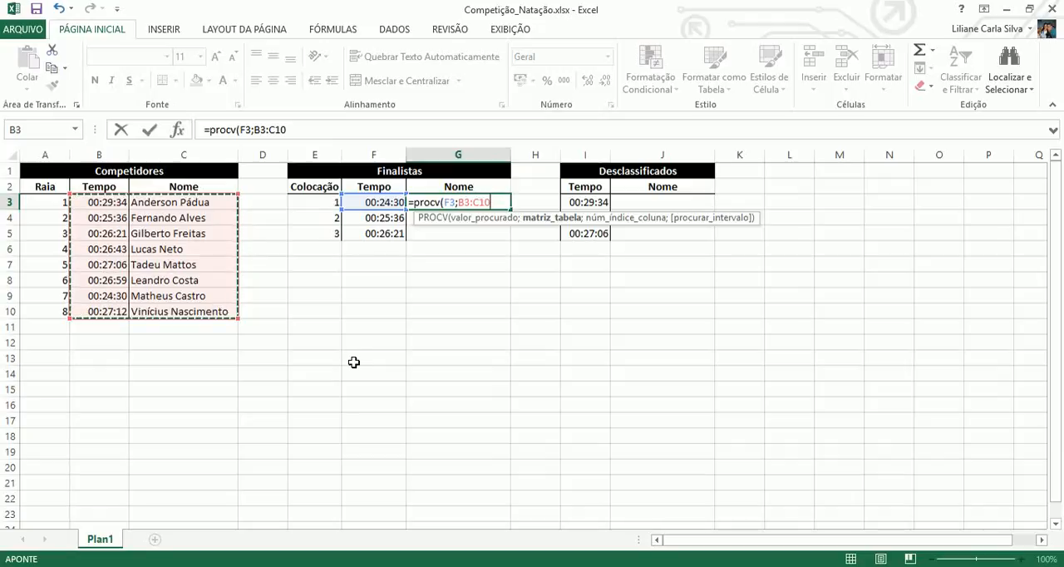
type(";")
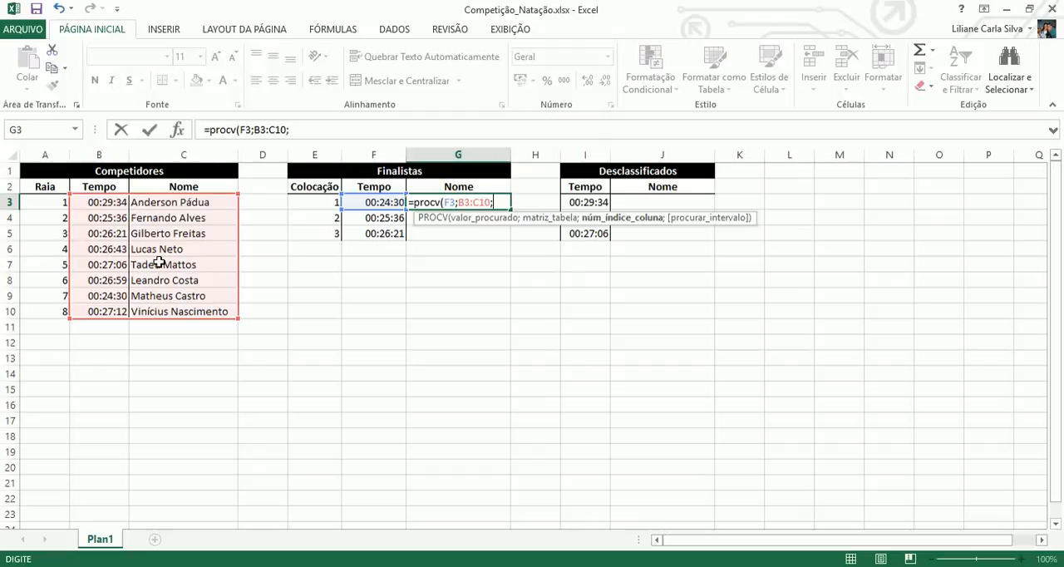
type("2")
type(";")
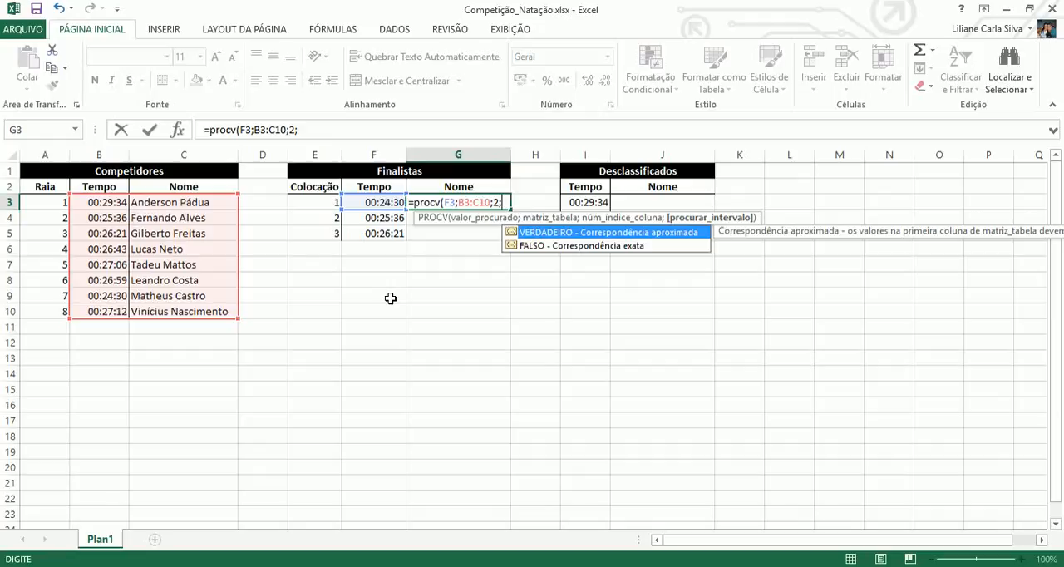
key("Down")
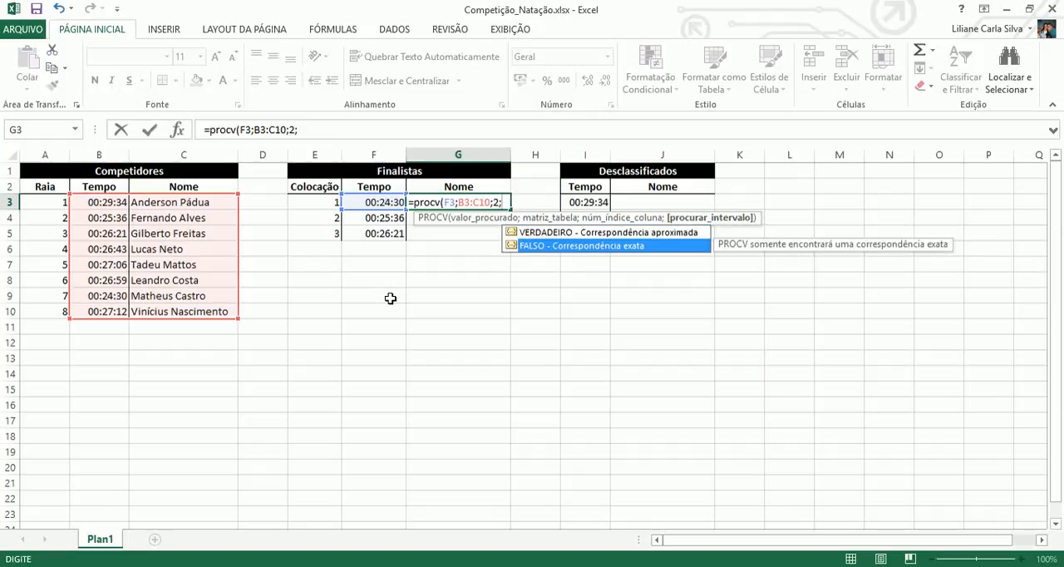
key("Return")
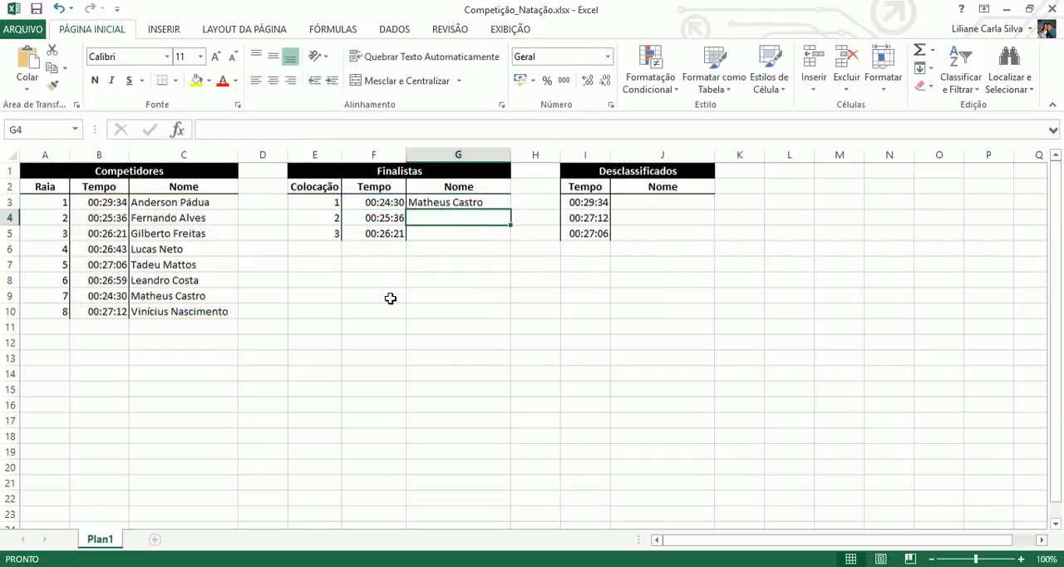
Add FALSO as the last argument of the G3 lookup formula to require an exact match.
double_click(464, 202)
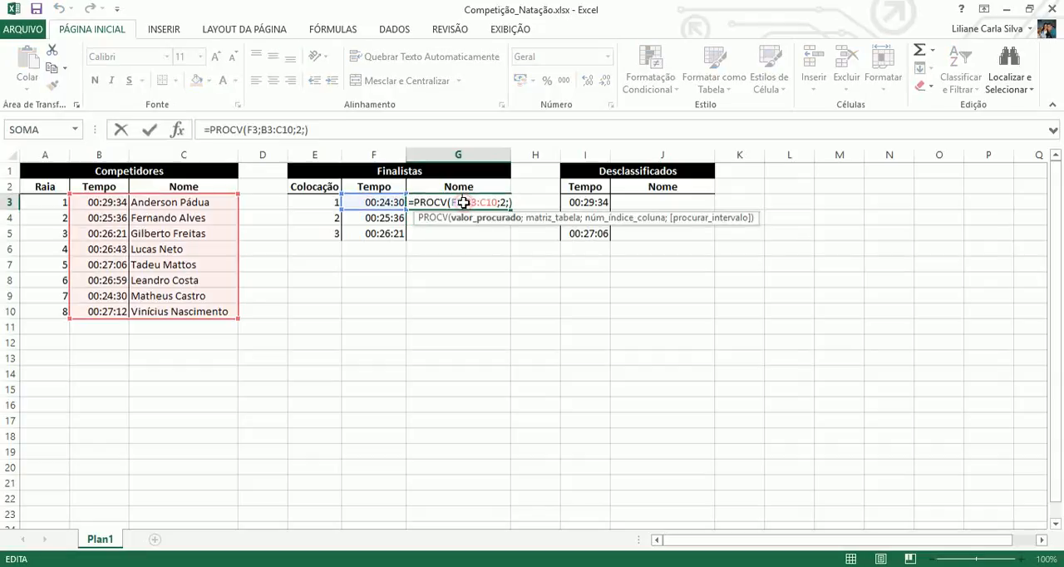
left_click(508, 202)
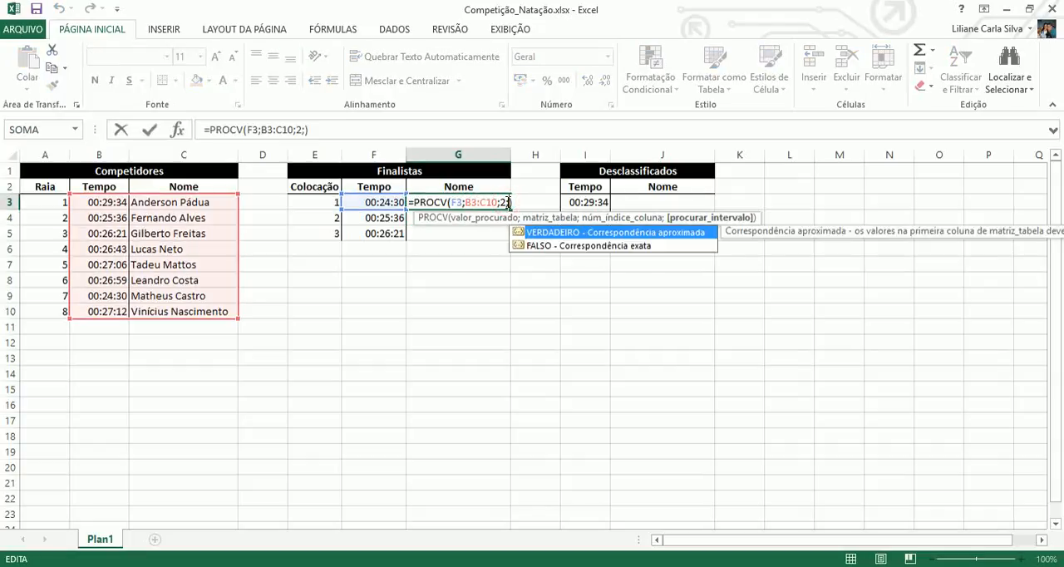
type("falso")
key("Return")
Copy the G3 lookup formula down through G5 to fill the finalists' names.
left_click(496, 201)
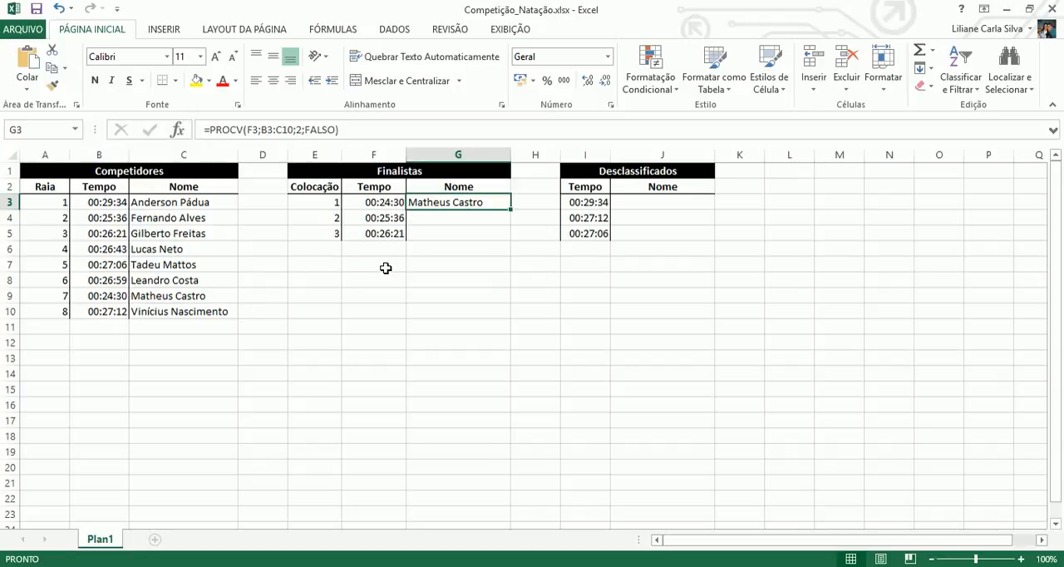
double_click(459, 205)
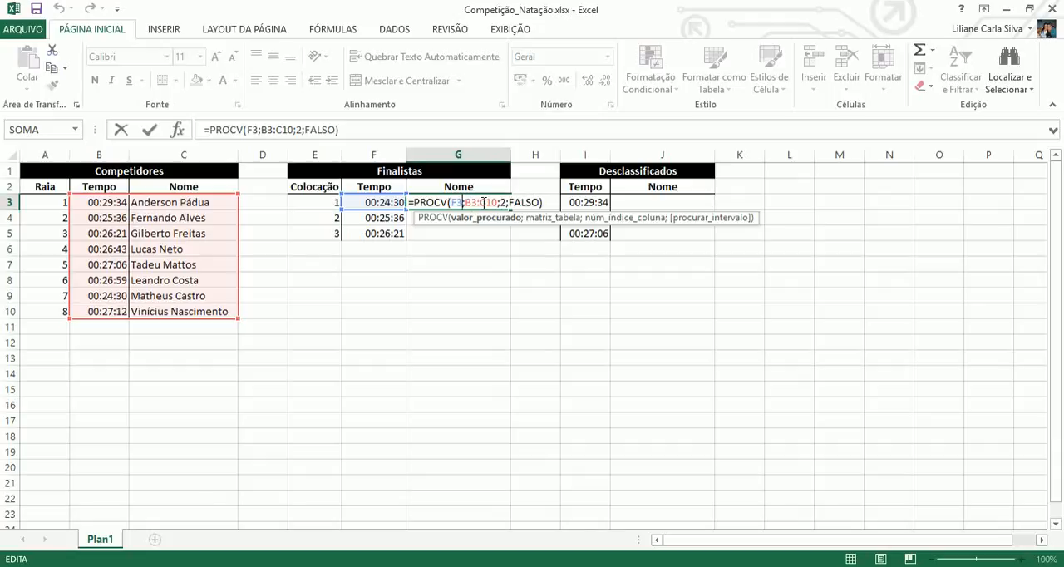
key("Return")
left_click(484, 202)
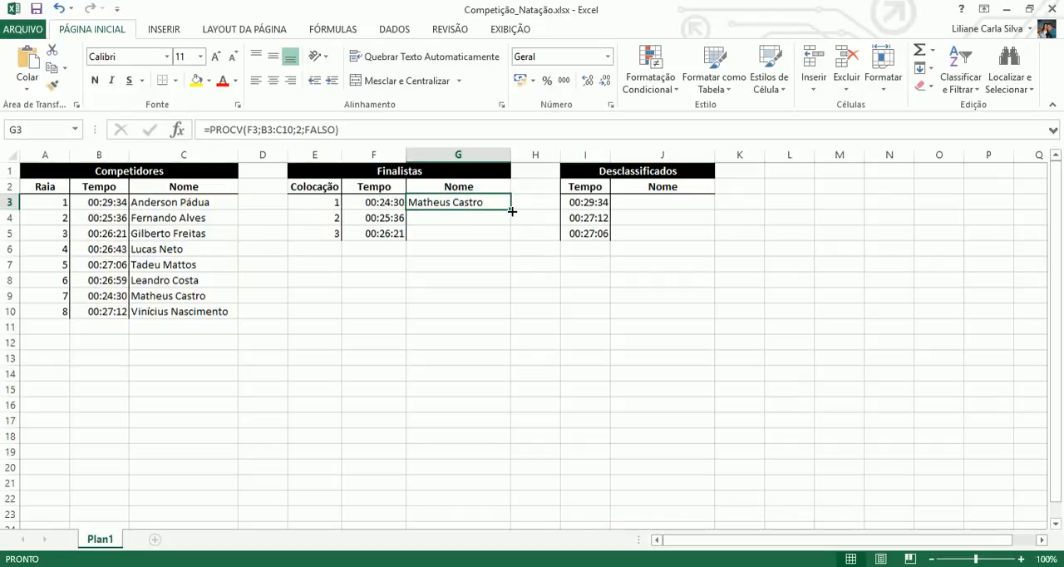
left_click_drag(511, 211, 507, 237)
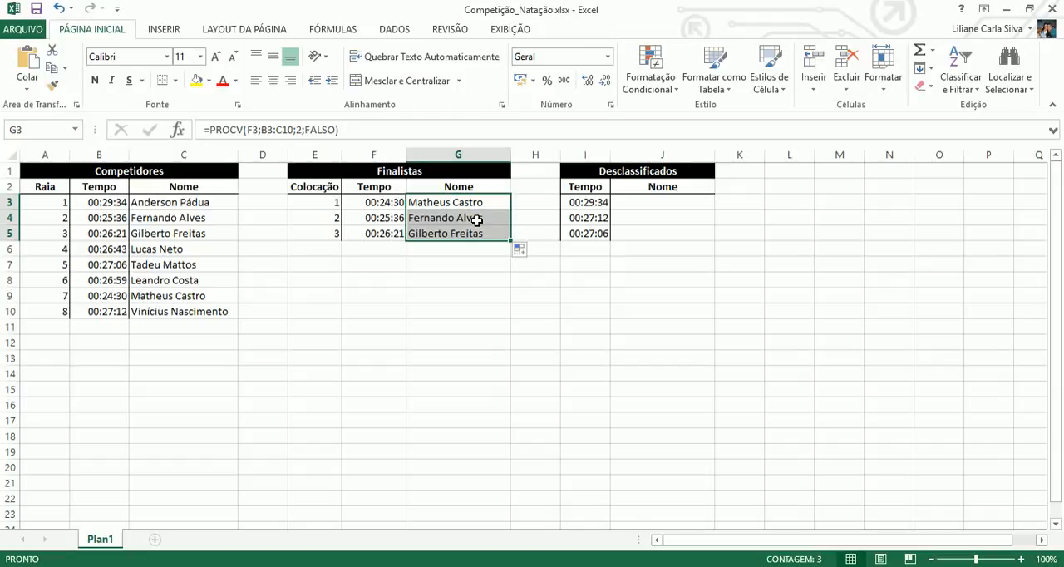
Compare the table ranges referenced by the lookup formulas in G3, G4 and G5 with the competitors table.
left_click(478, 219)
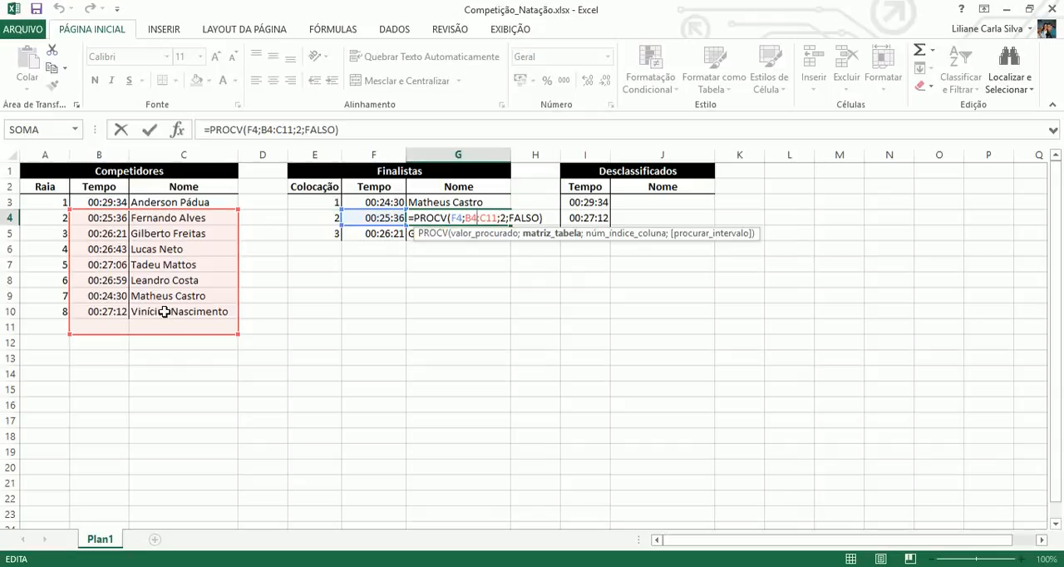
key("Return")
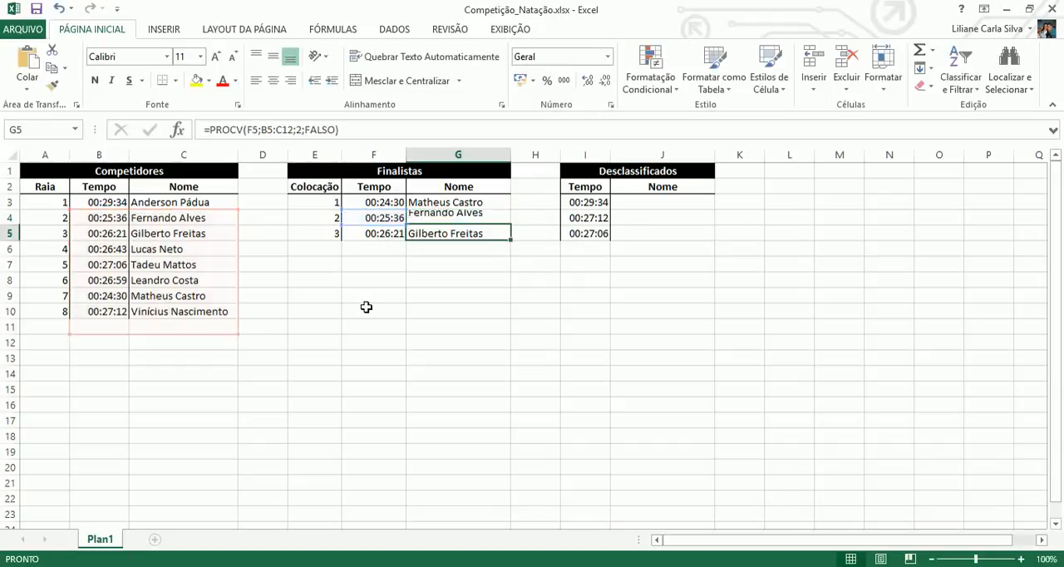
double_click(445, 235)
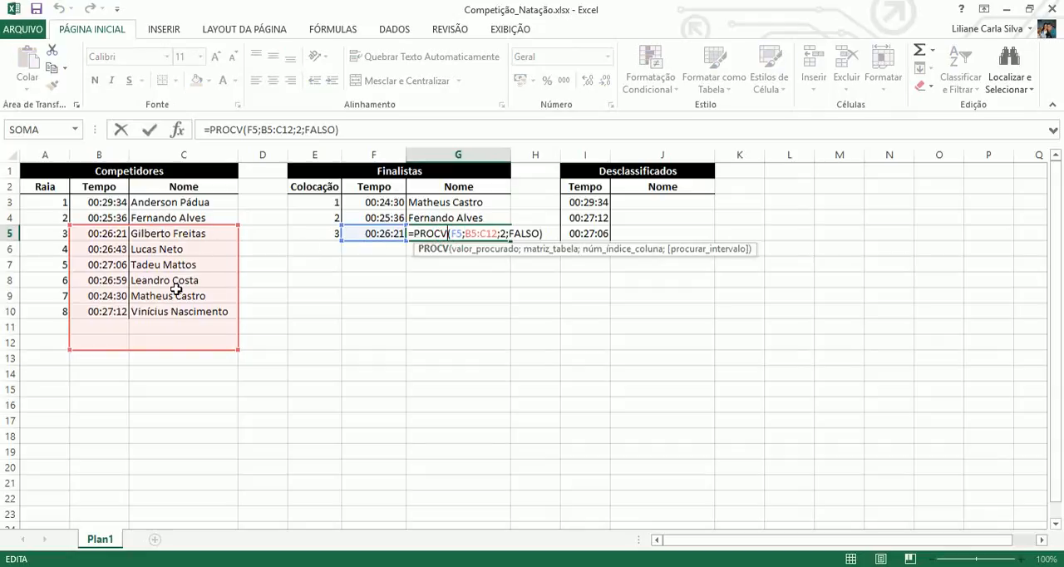
key("Return")
left_click(476, 205)
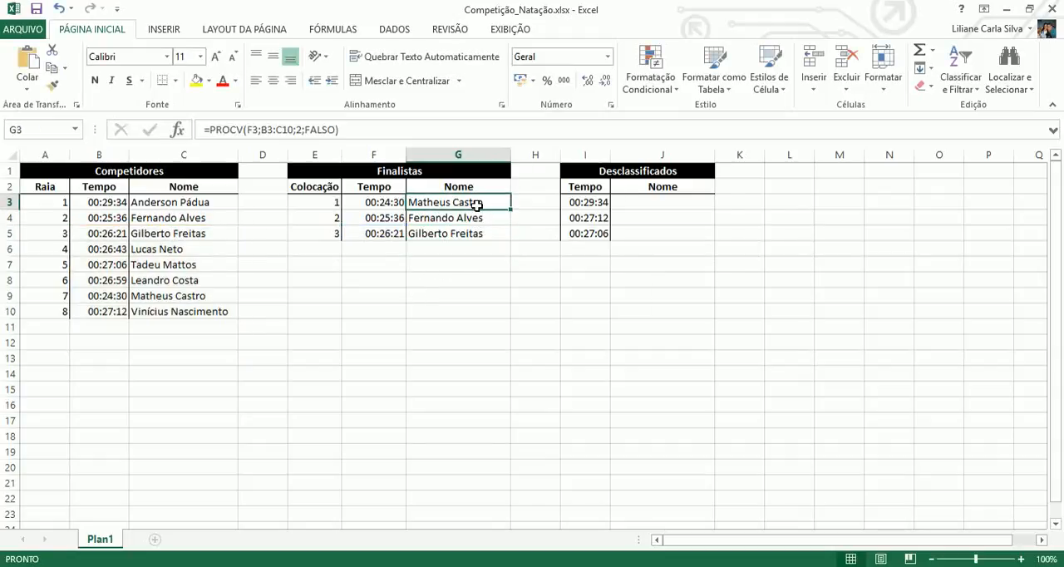
double_click(477, 204)
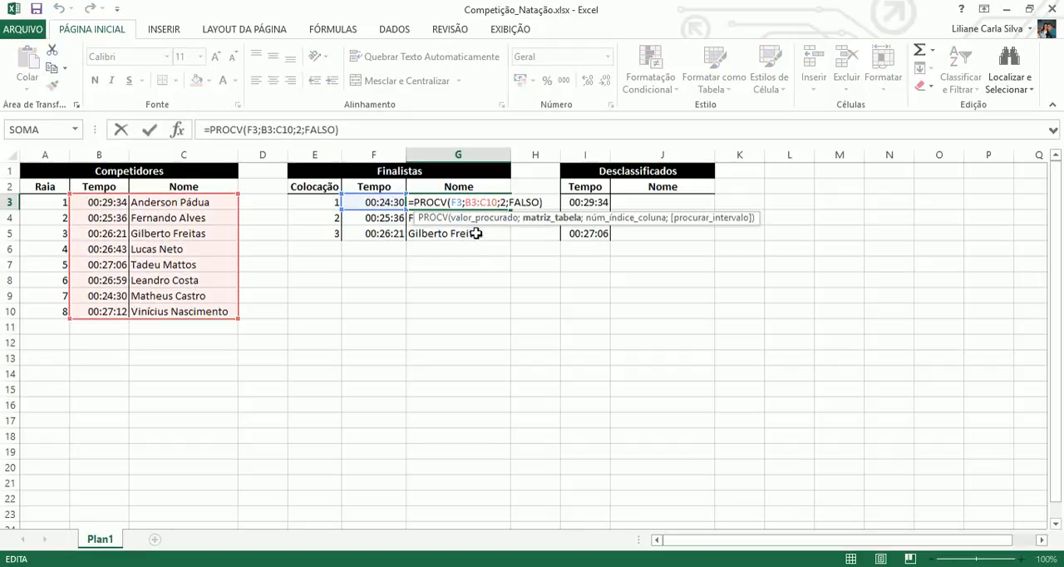
key("Return")
double_click(479, 219)
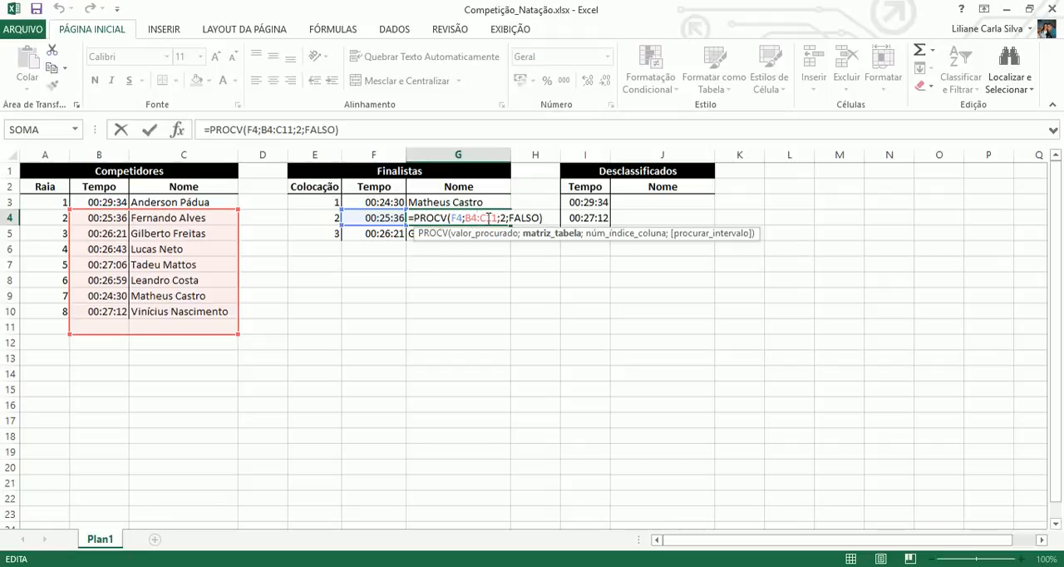
key("Return")
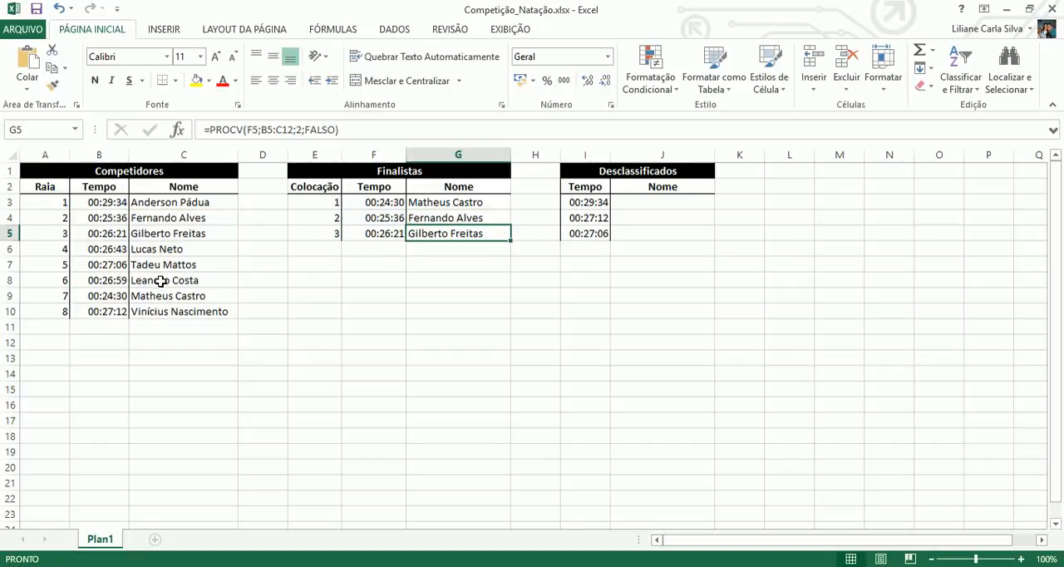
left_click(168, 311)
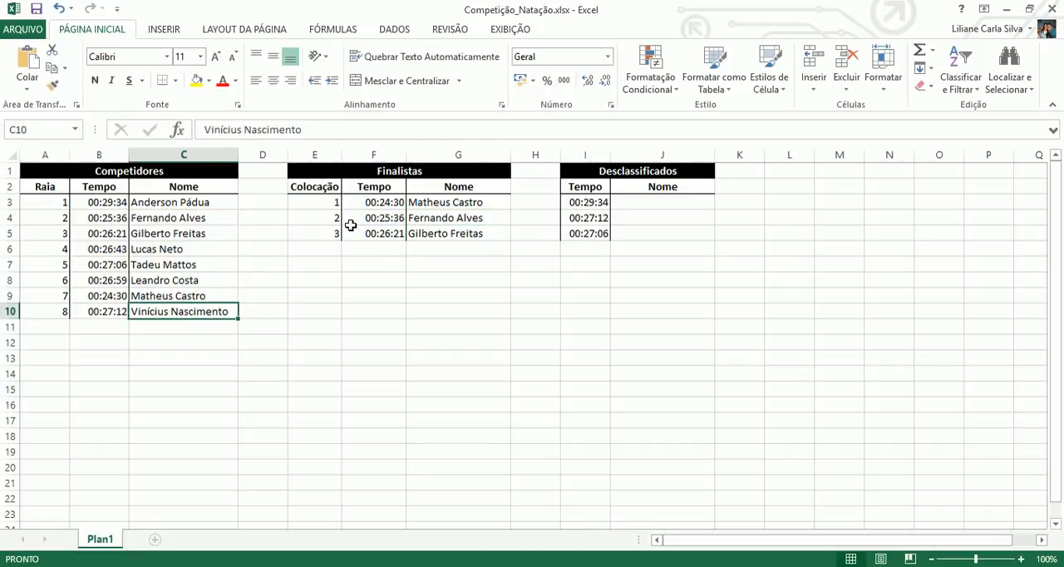
Lock the rows of the table range in the G3 lookup as B$3:C$10 and copy the formula down through G5.
left_click(466, 203)
double_click(465, 203)
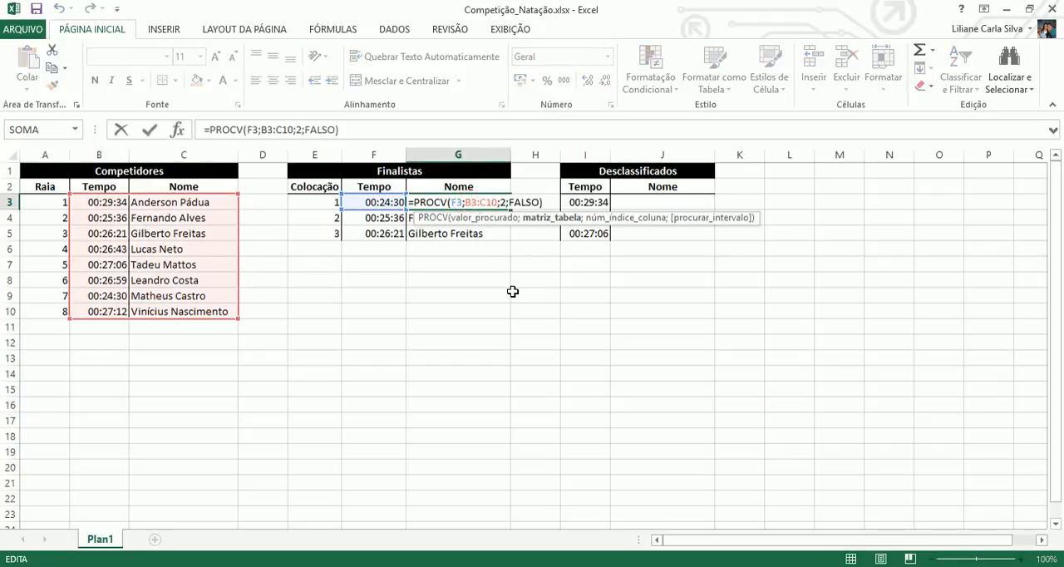
type("$")
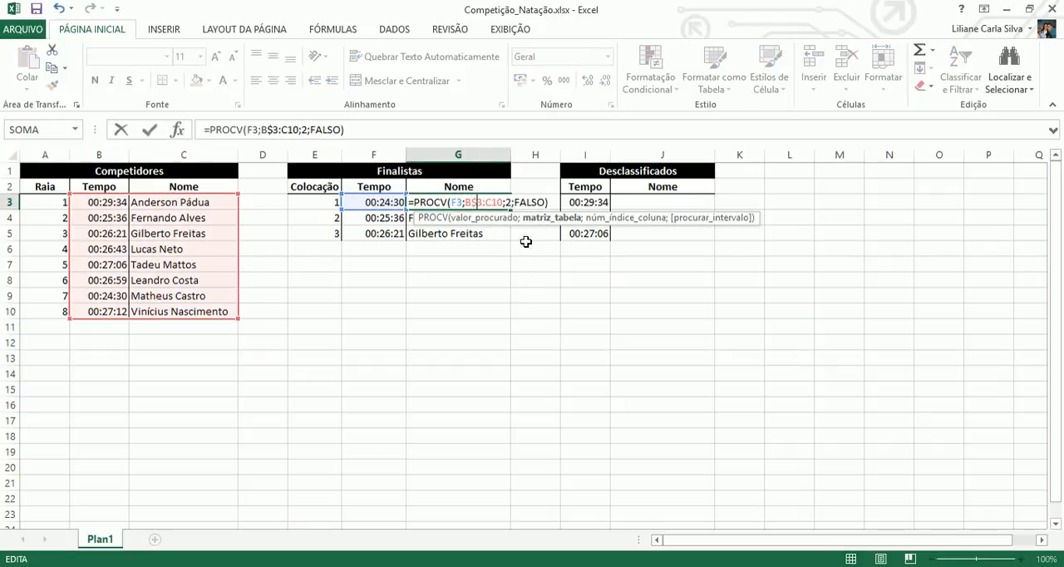
left_click(492, 203)
type("$")
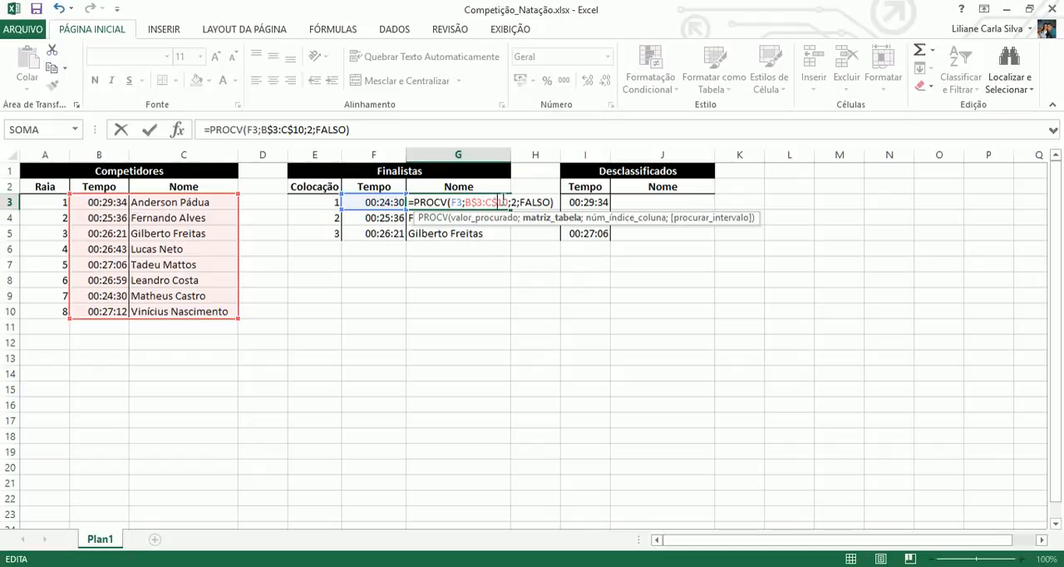
key("Return")
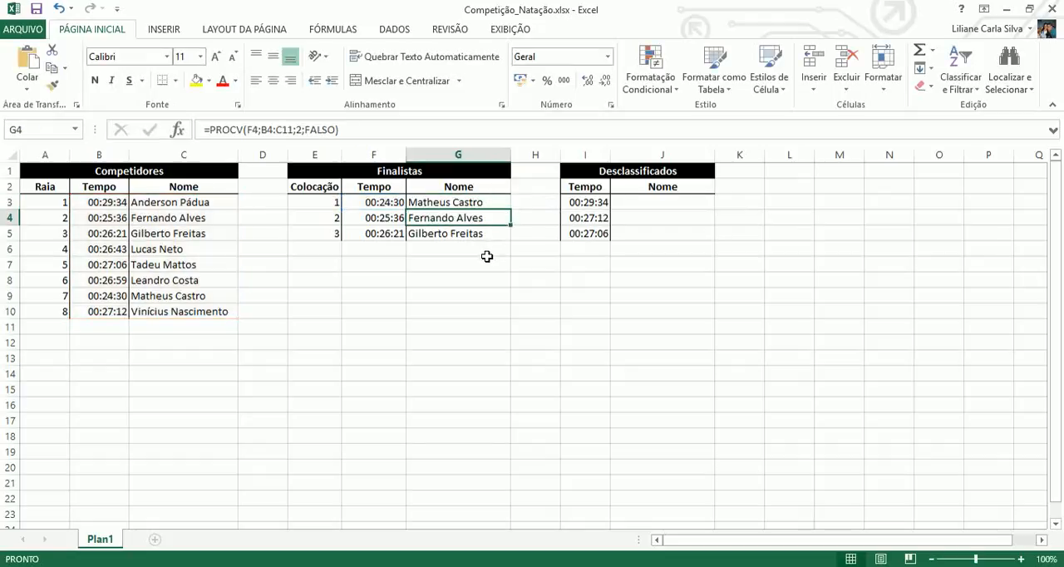
left_click(492, 205)
left_click_drag(510, 210, 509, 240)
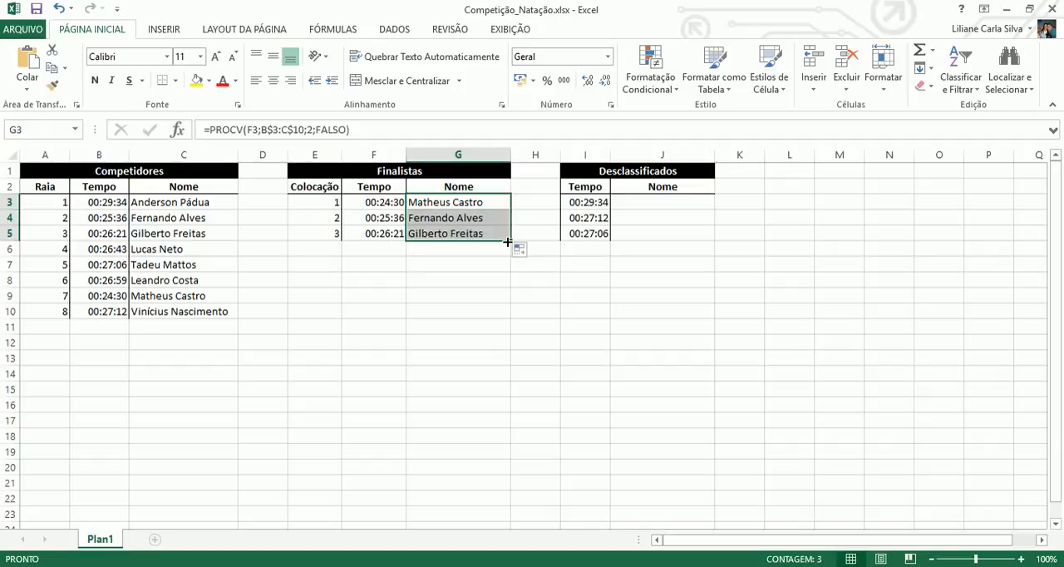
Check which table range the copied lookup formulas in G4 and G5 reference.
left_click(471, 218)
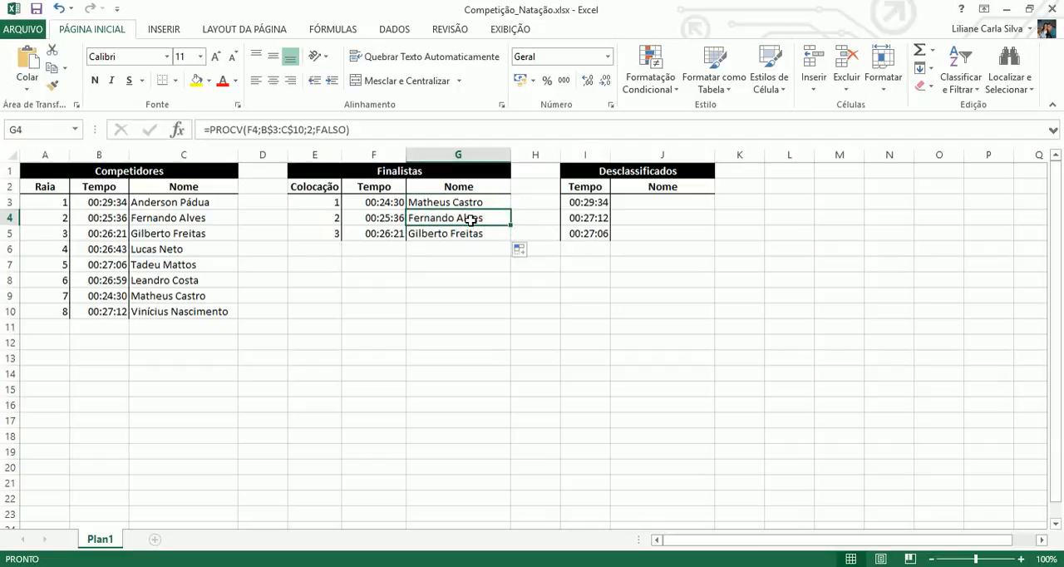
double_click(471, 219)
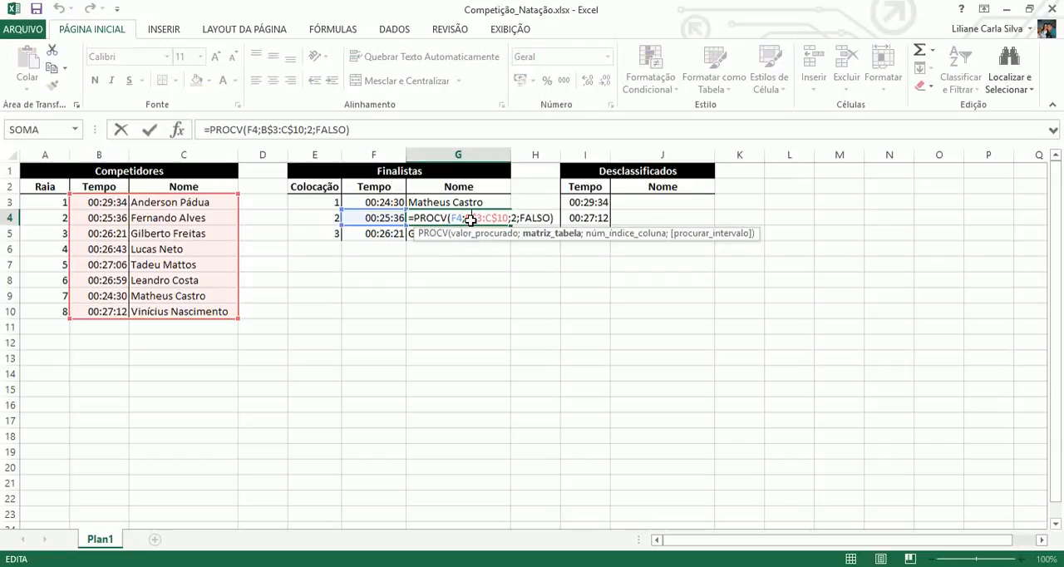
key("Return")
double_click(471, 233)
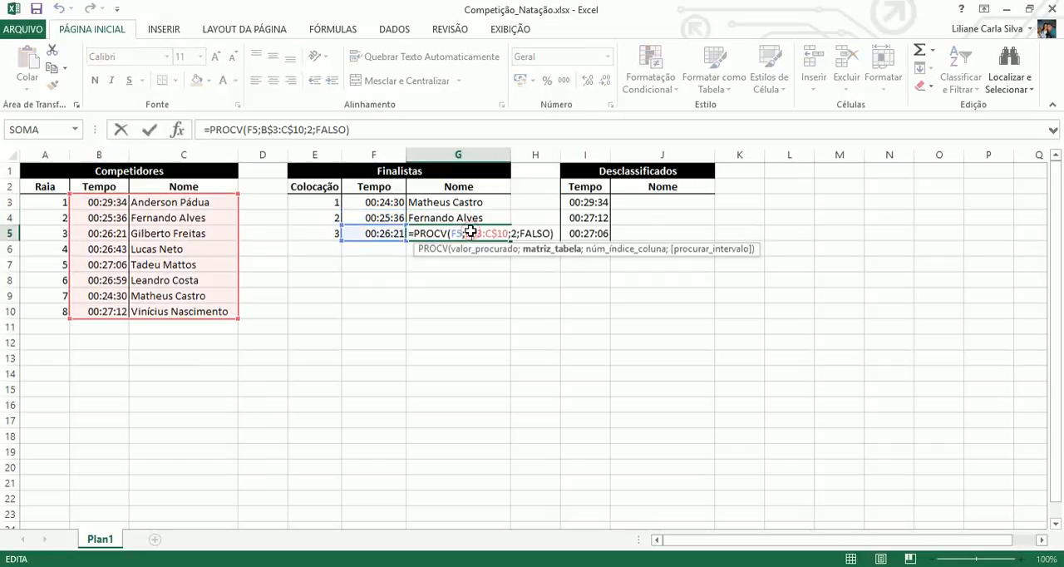
key("Return")
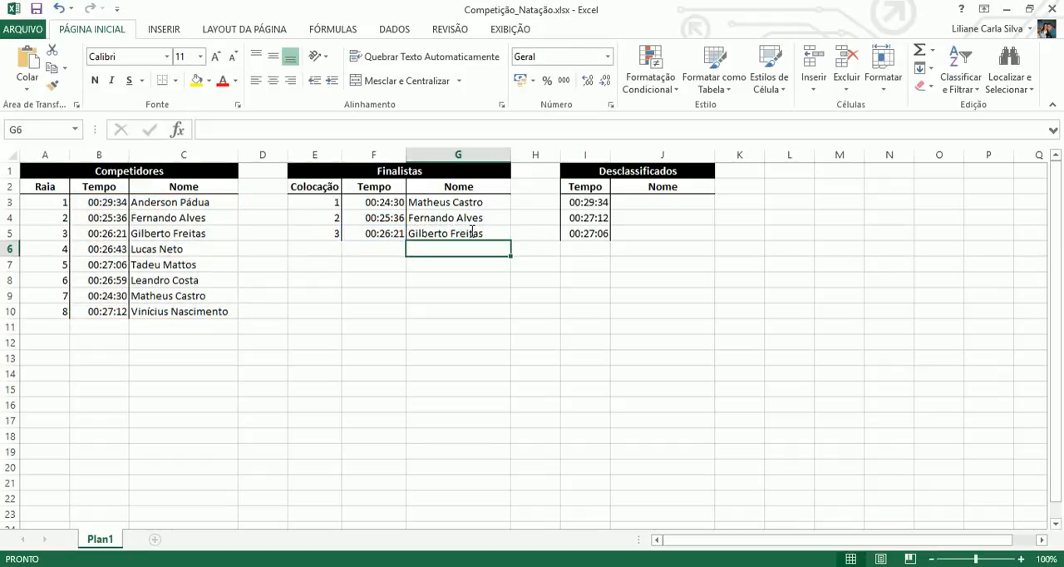
double_click(461, 233)
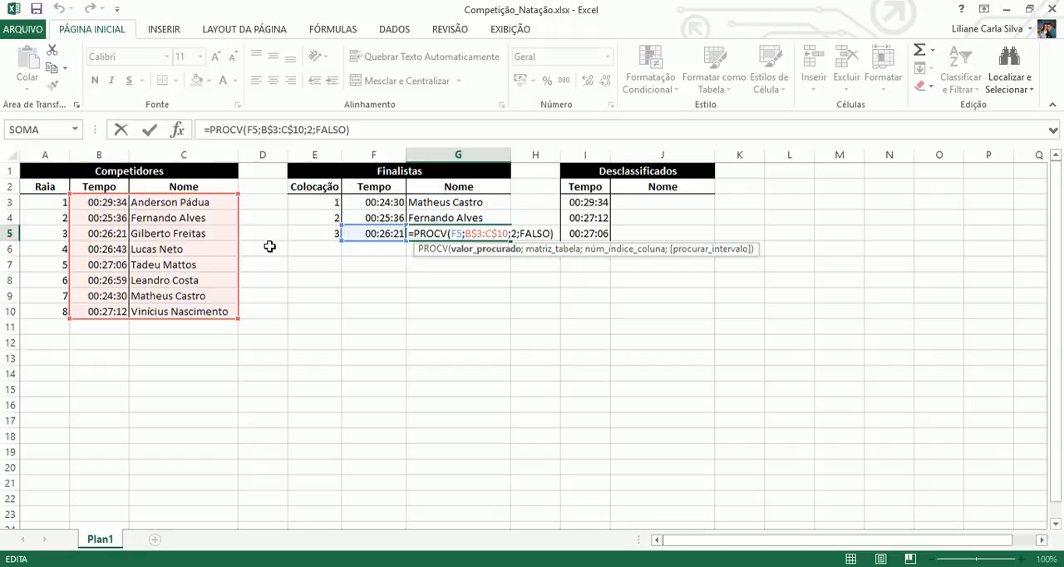
key("Return")
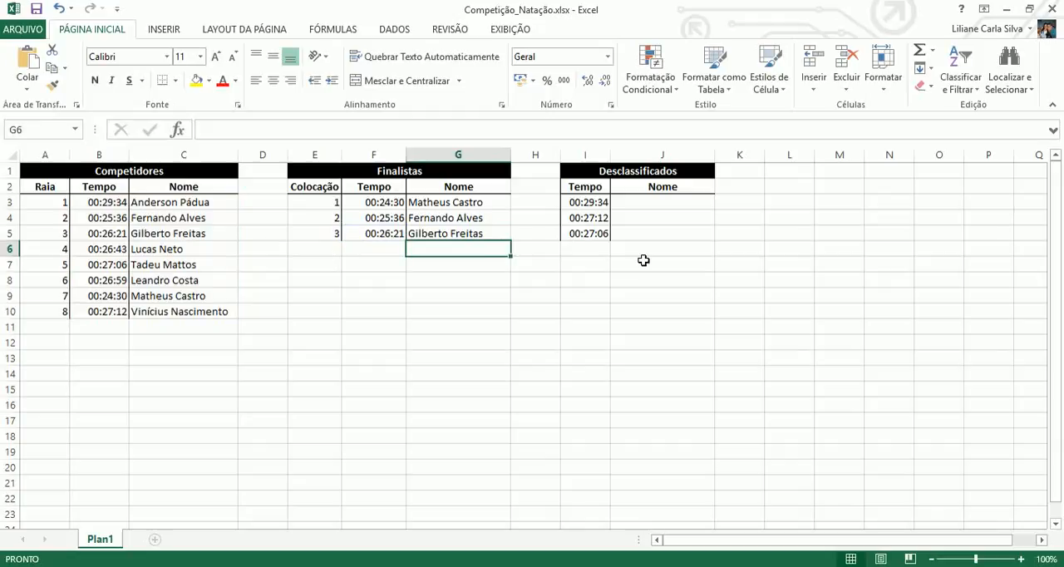
Start a PROCV formula in J3 of the Desclassificados table with the time in I3 as the lookup value.
left_click(661, 203)
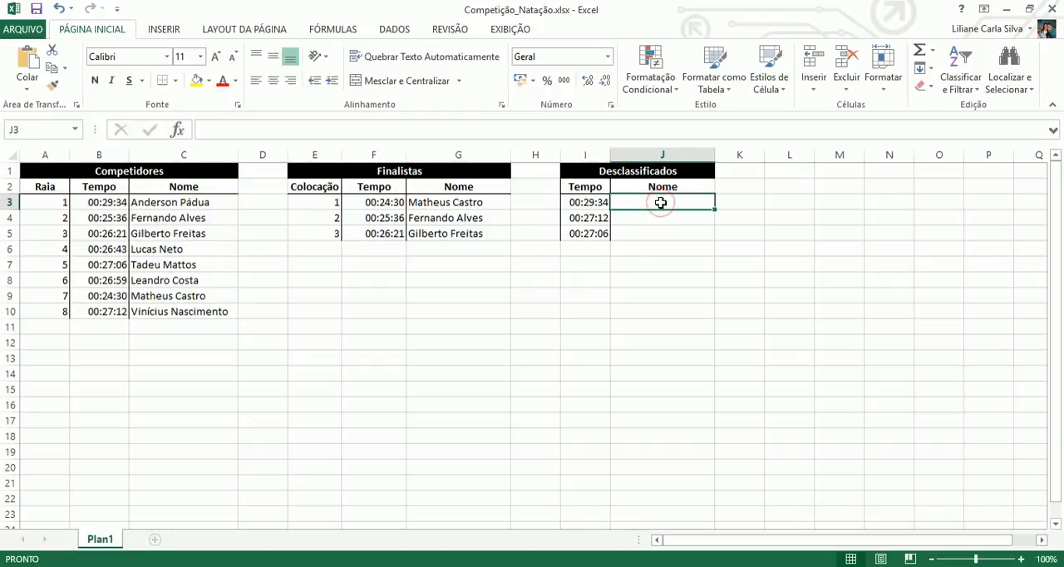
type("=proc")
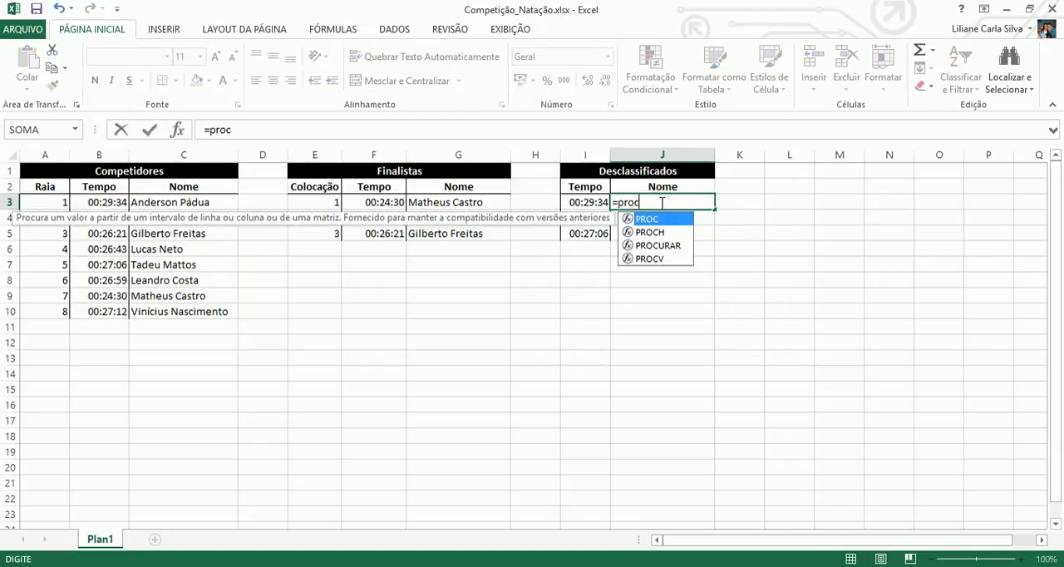
type("v(")
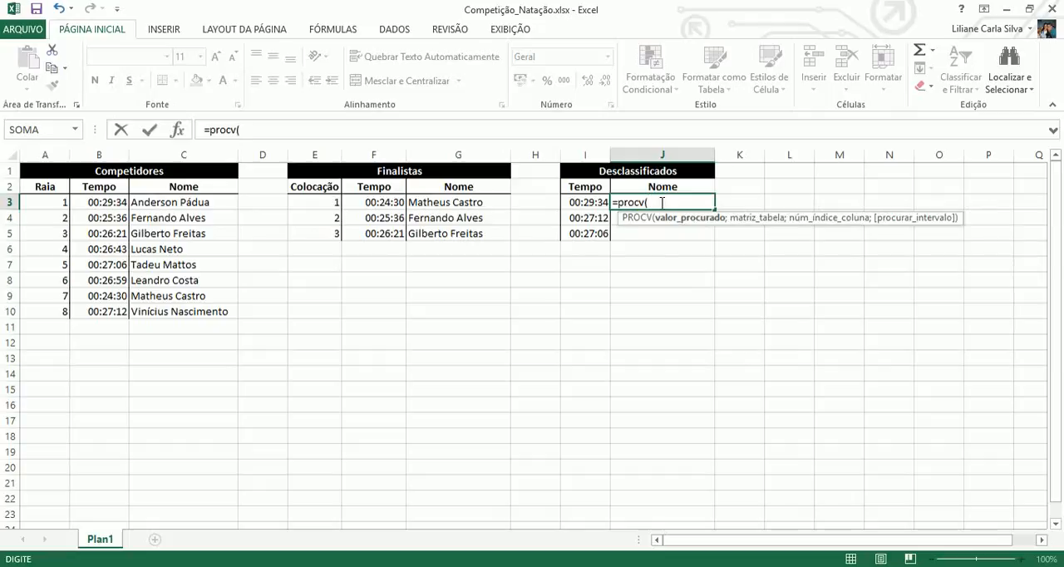
left_click(587, 203)
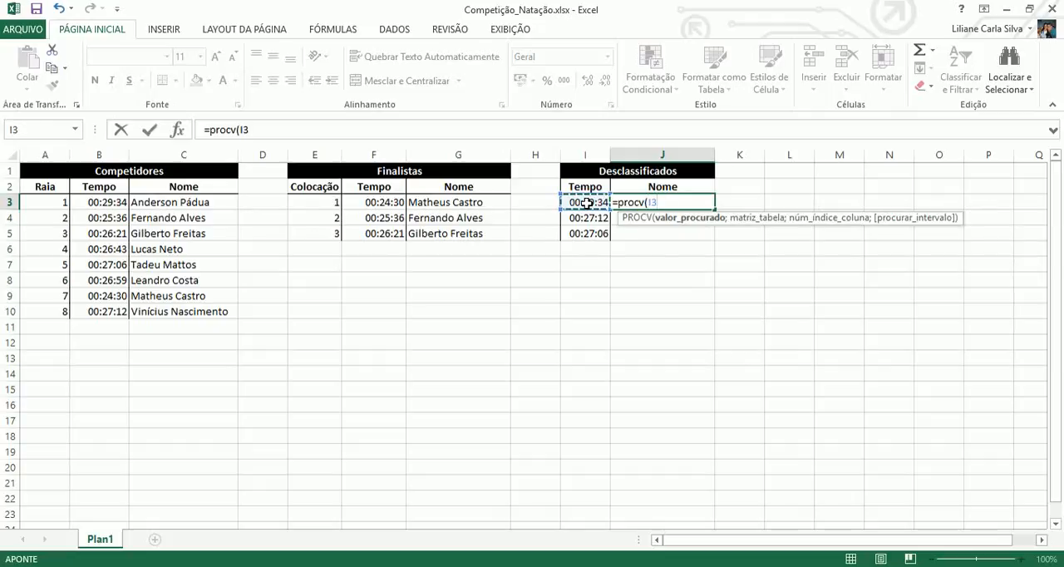
type(";")
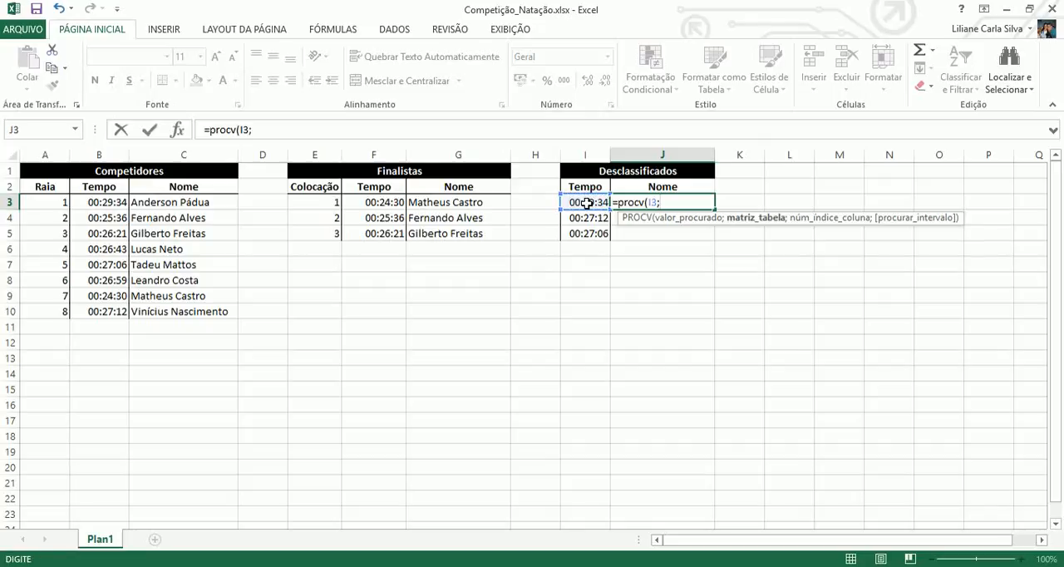
type("B$3")
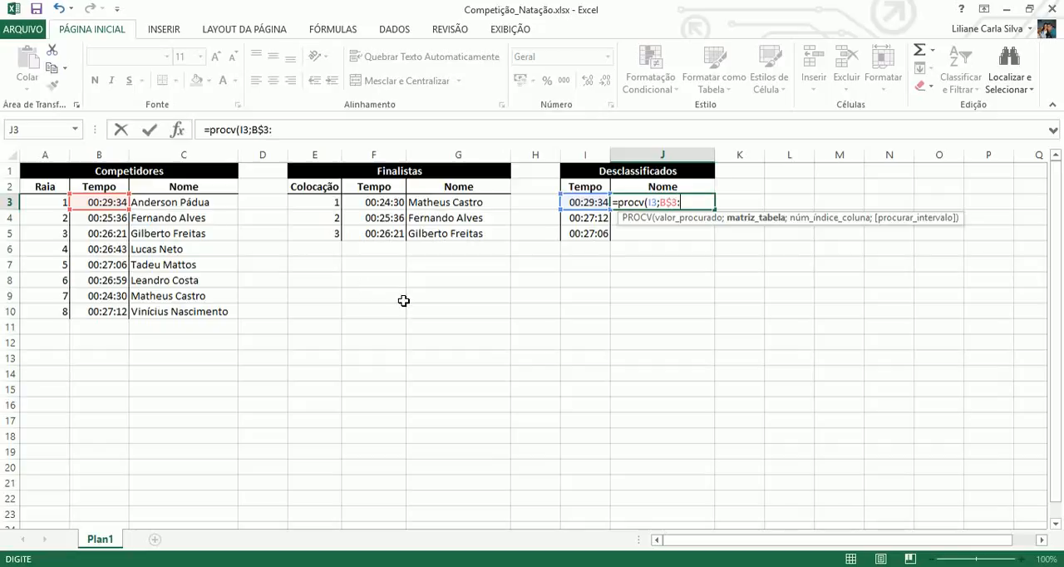
Add B$3:C$10 as the table range and 2 as the column index of the J3 lookup.
type(":C")
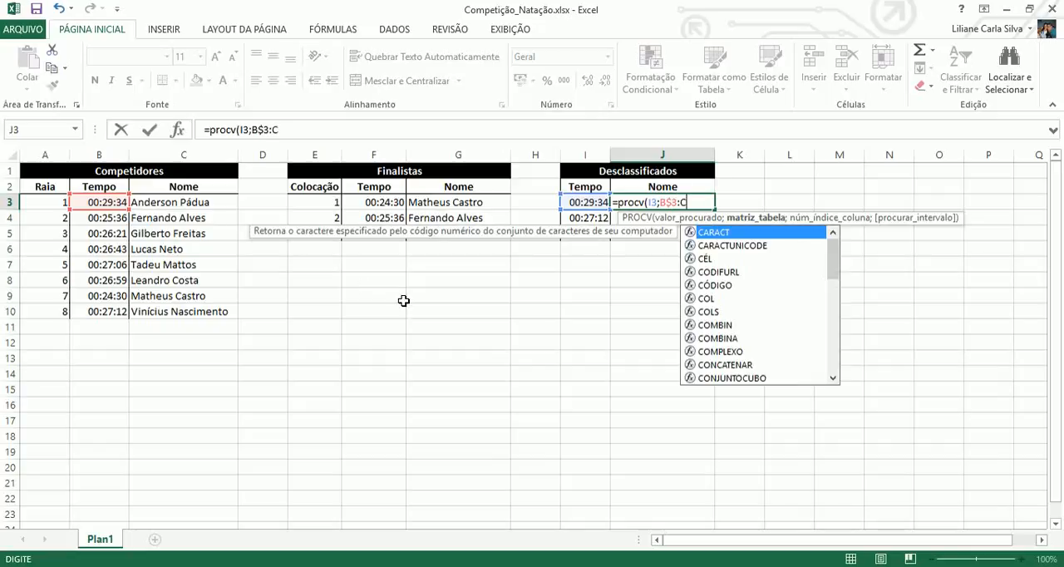
type("$10")
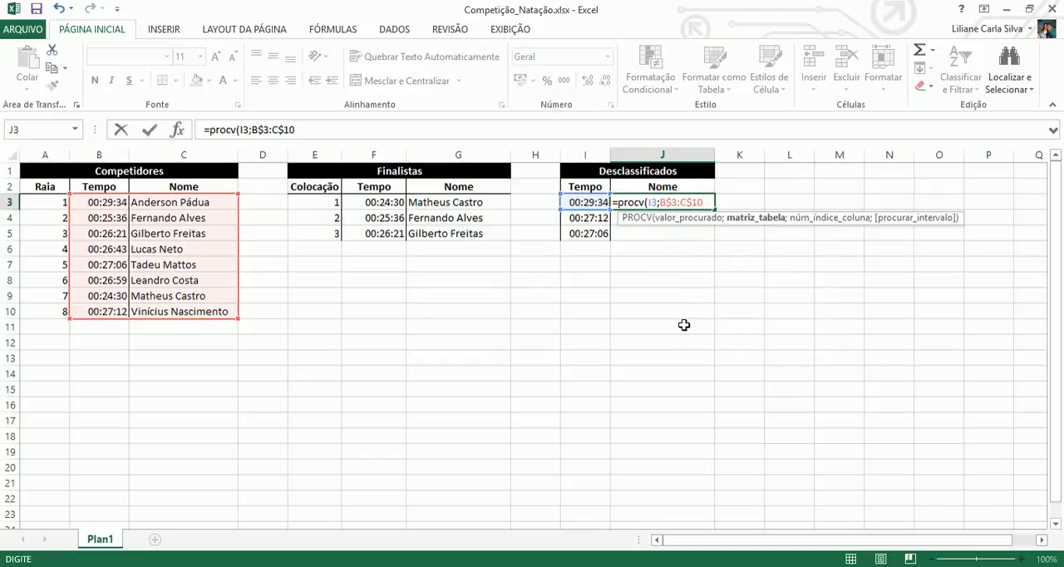
type(";")
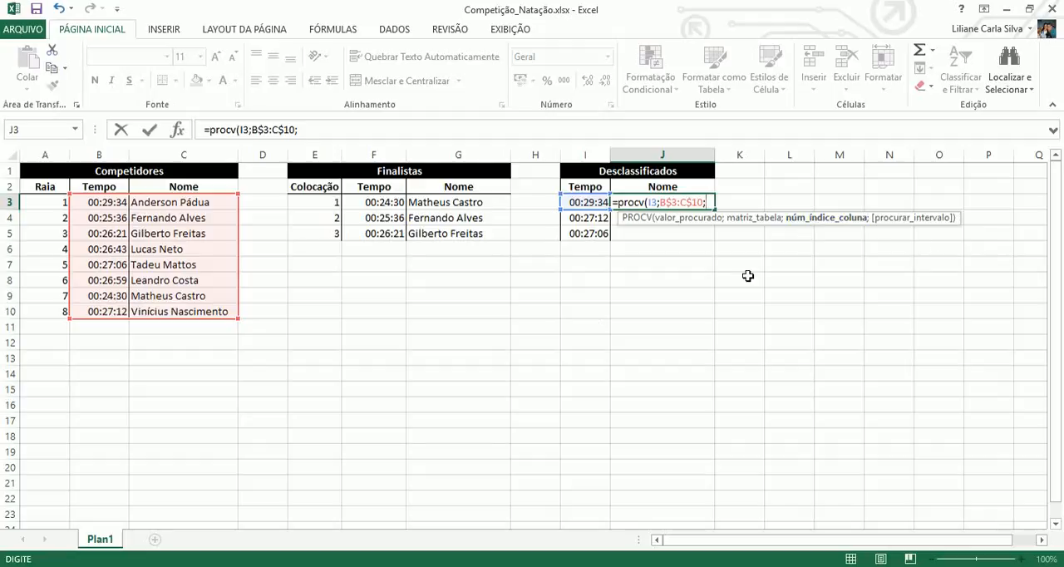
type("2;")
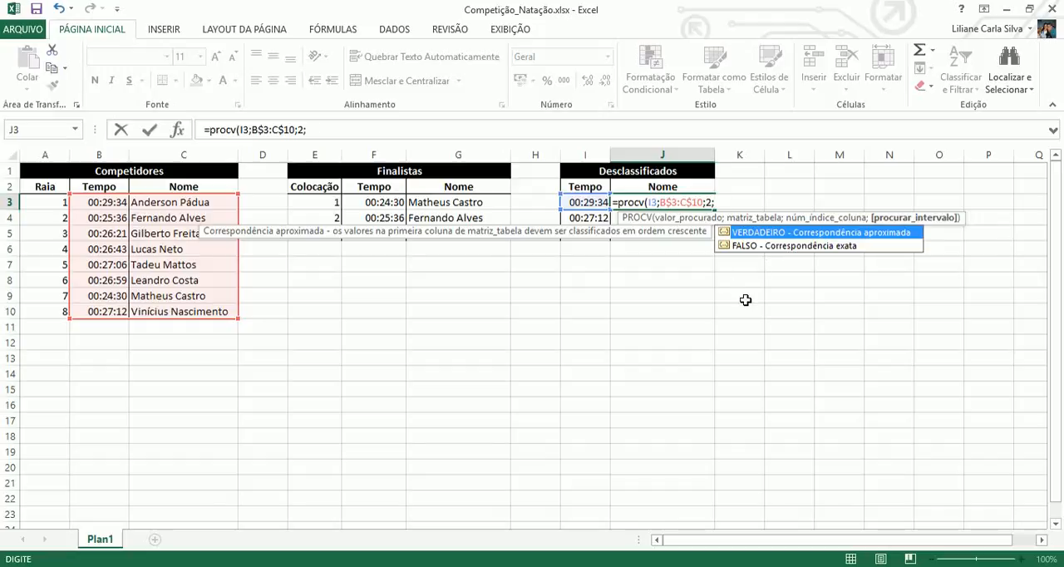
type("false")
Complete the J3 lookup with FALSO for an exact match and enter the formula.
key("BackSpace")
type("o")
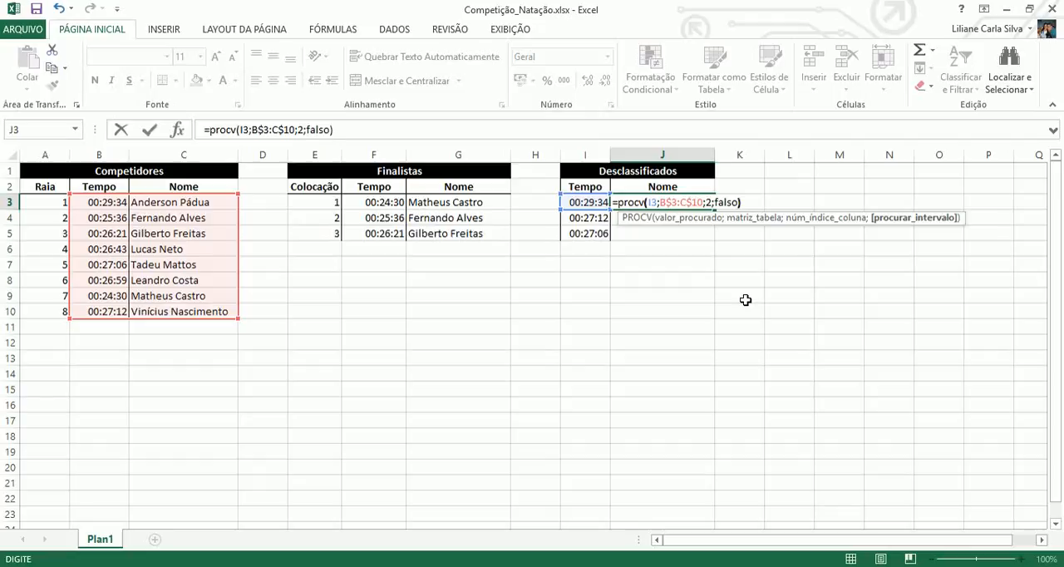
type(")")
key("Return")
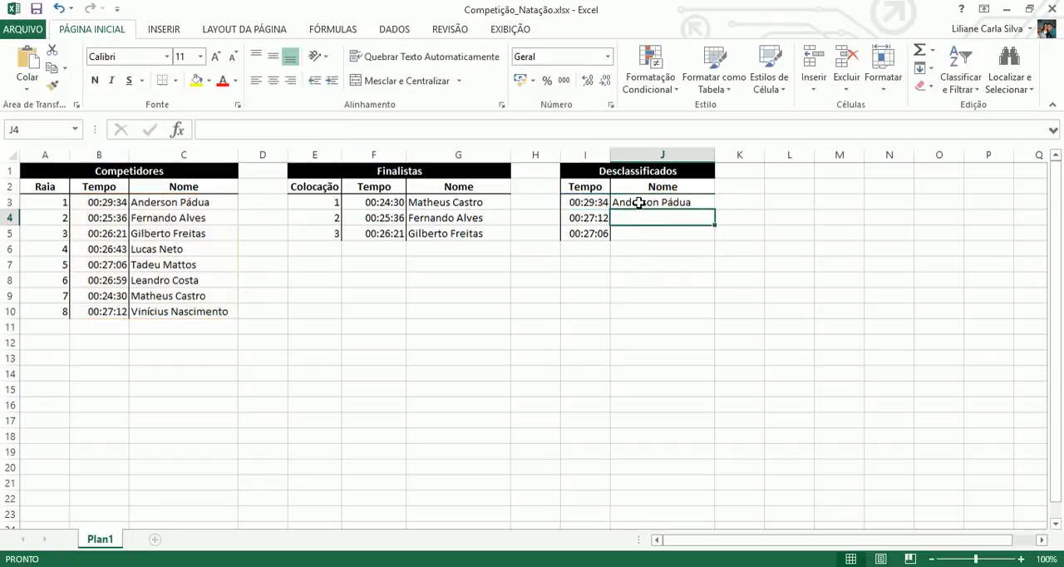
Copy the J3 lookup formula down through J5 to fill in the disqualified swimmers' names.
left_click(638, 202)
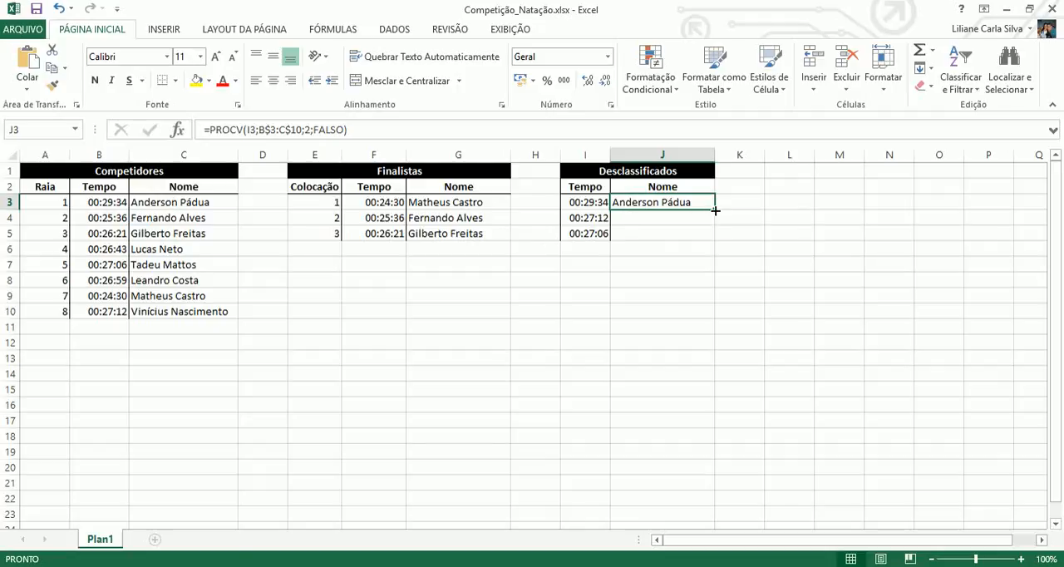
left_click_drag(715, 211, 715, 239)
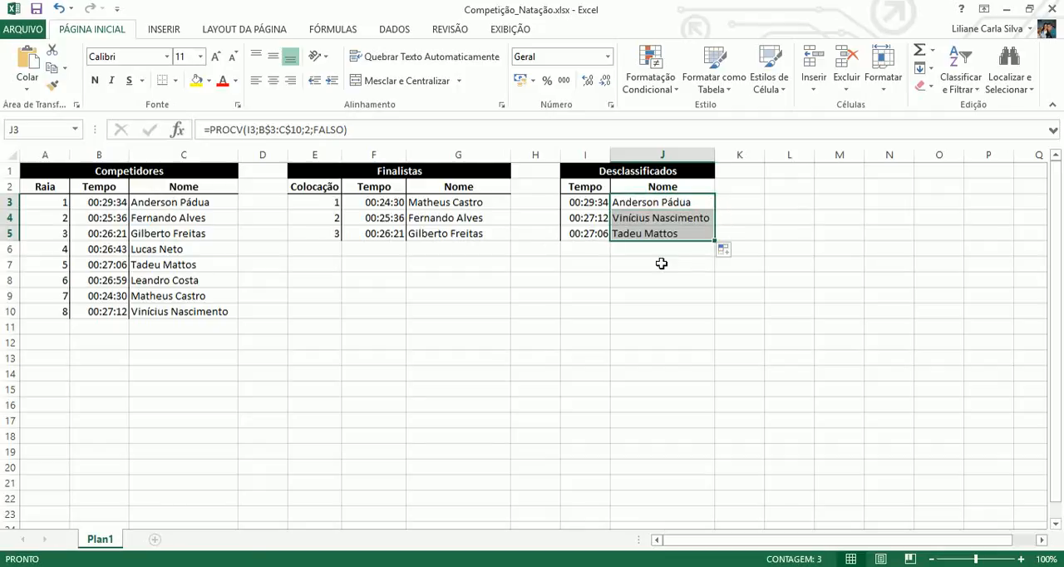
left_click(670, 220)
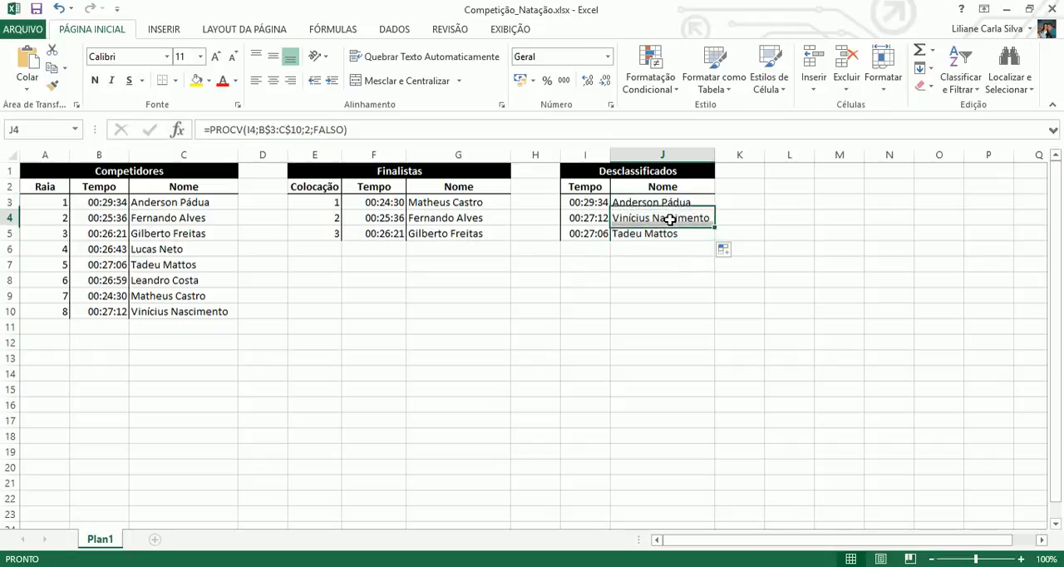
left_click(411, 305)
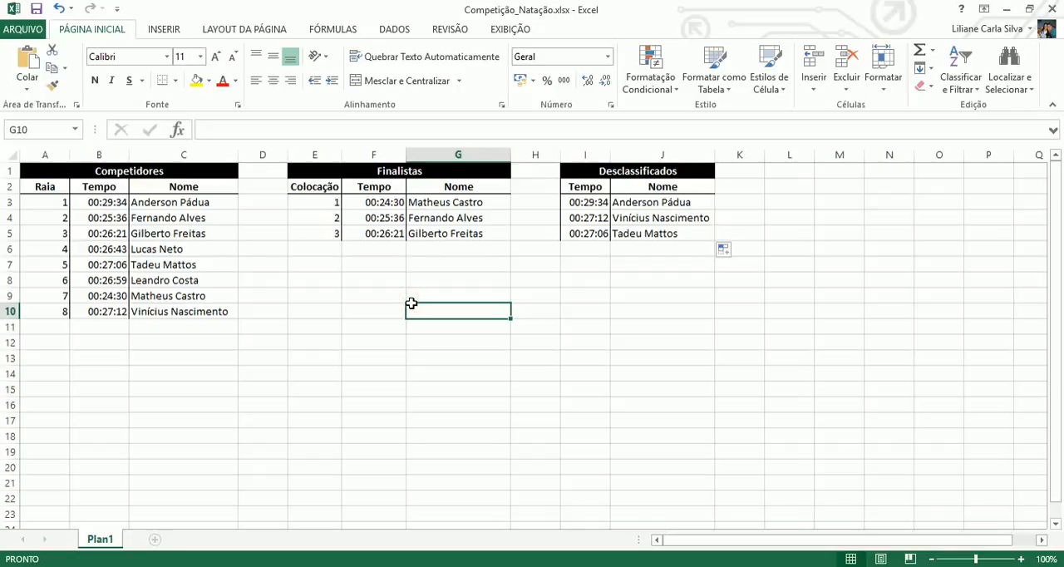
Change the column index of the G3 lookup to 1 so it returns the time column.
left_click(430, 203)
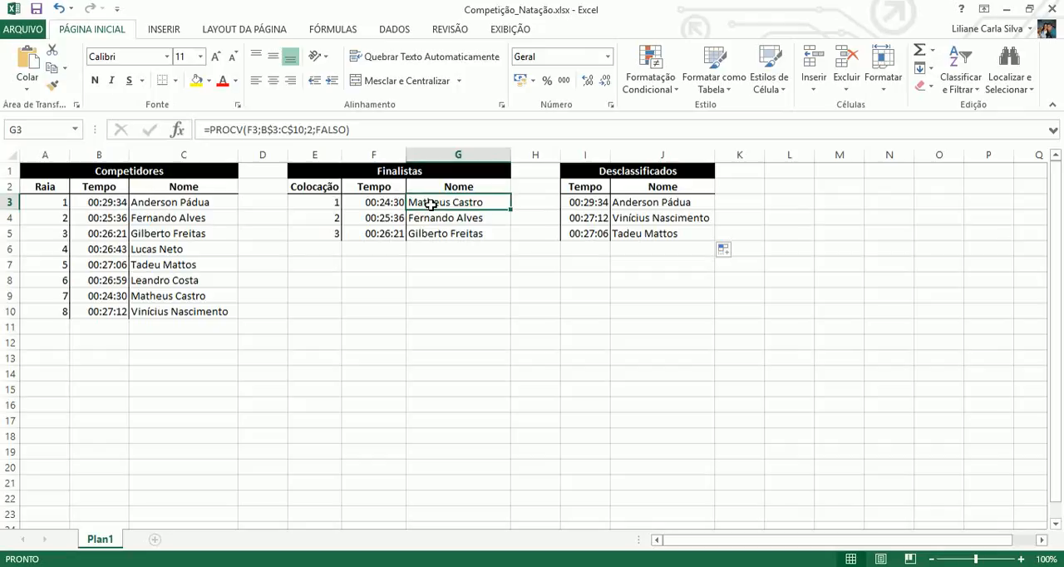
double_click(430, 204)
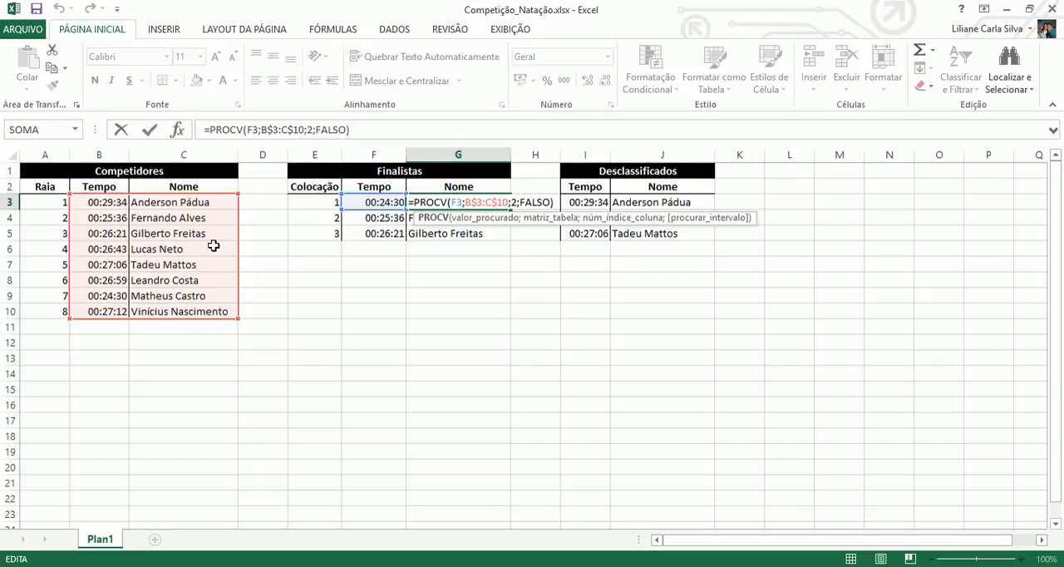
double_click(514, 202)
type("1")
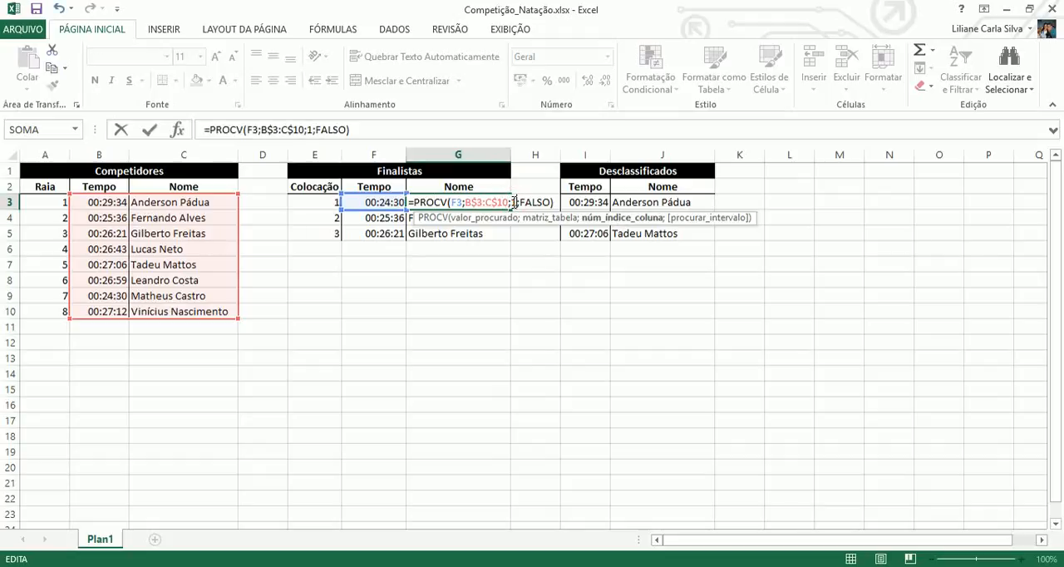
key("Return")
Apply the Hora number format to cell G3.
left_click(496, 202)
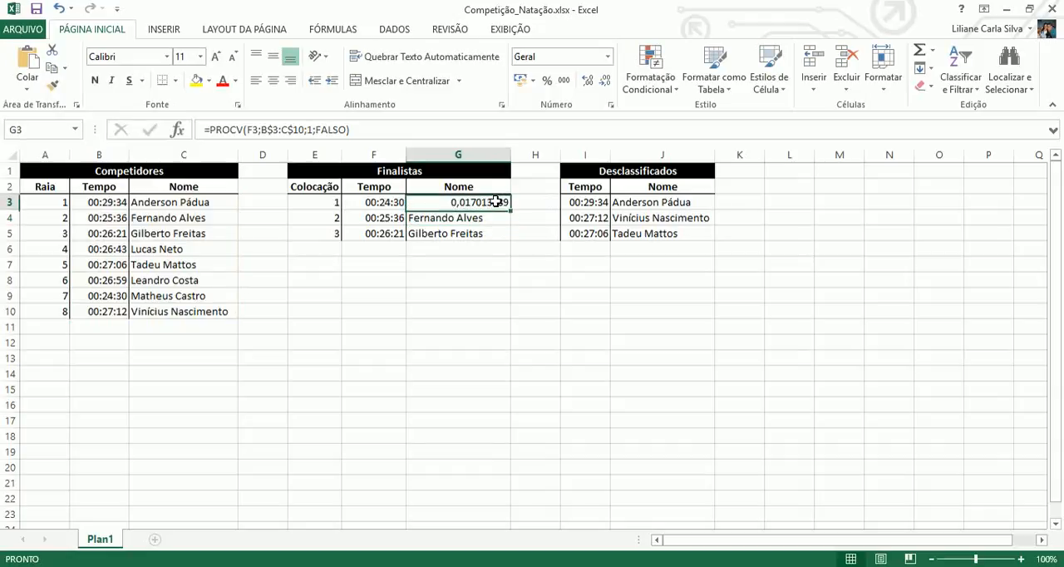
left_click(608, 57)
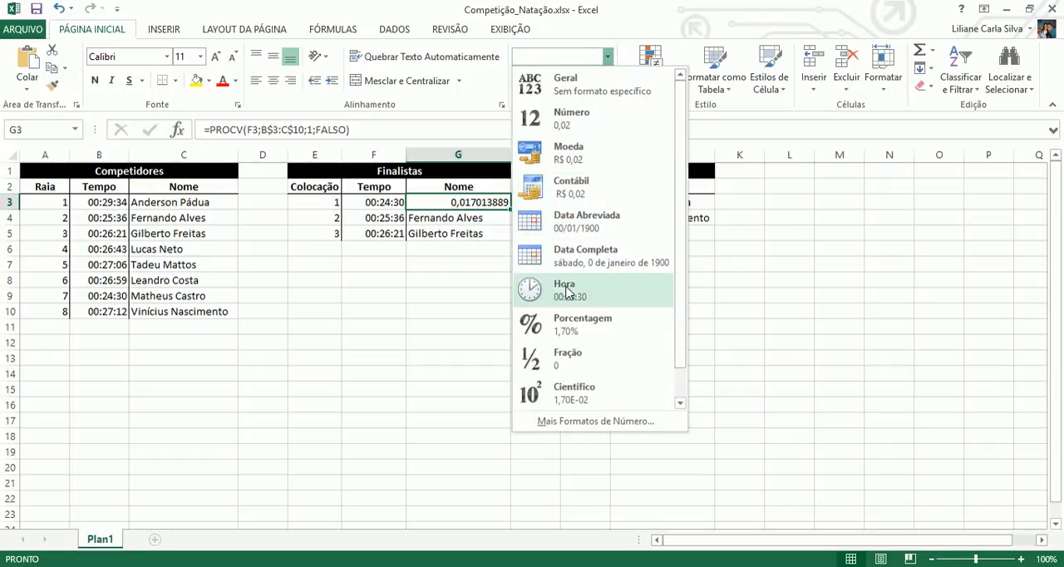
left_click(568, 302)
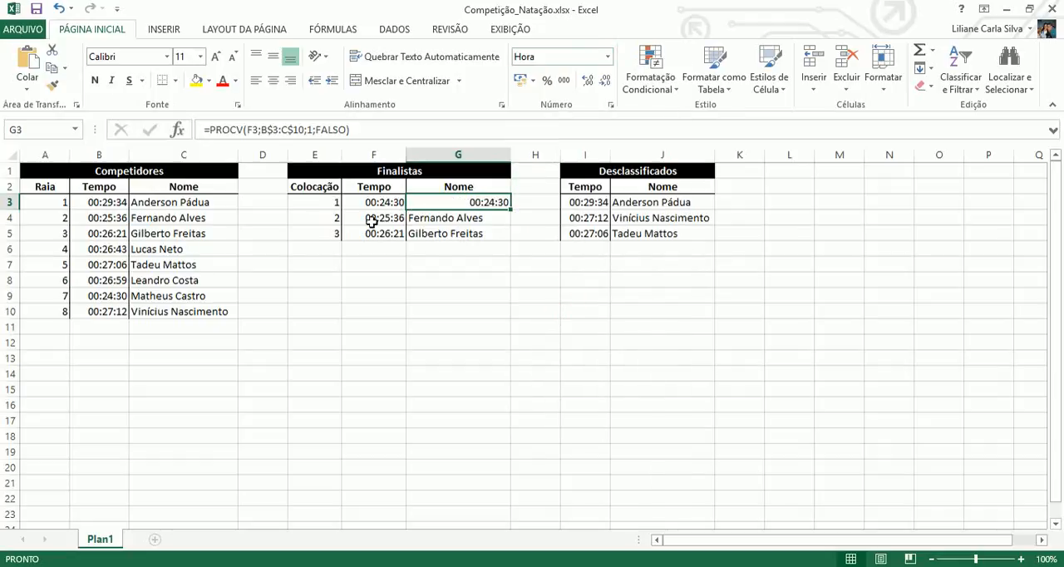
Set the column index of the G3 lookup back to 2 so it returns the name.
double_click(492, 204)
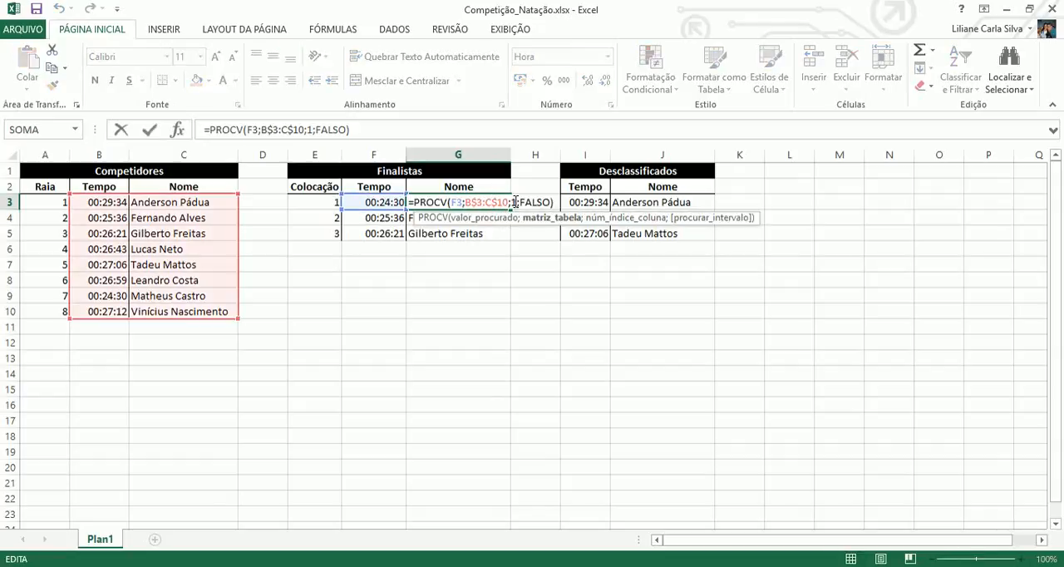
left_click(516, 203)
key("BackSpace")
type("2")
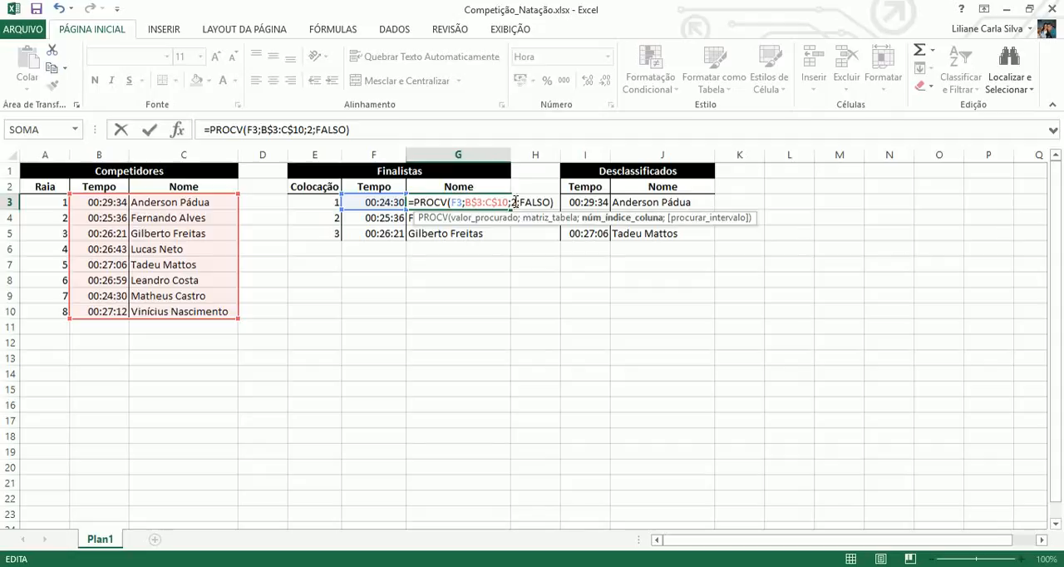
key("Return")
left_click(491, 204)
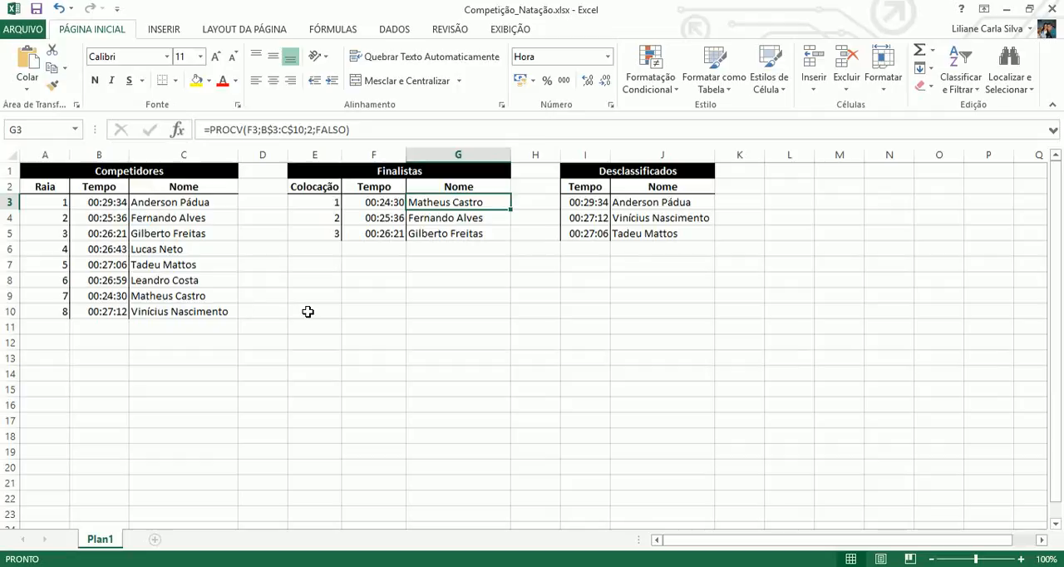
left_click(308, 311)
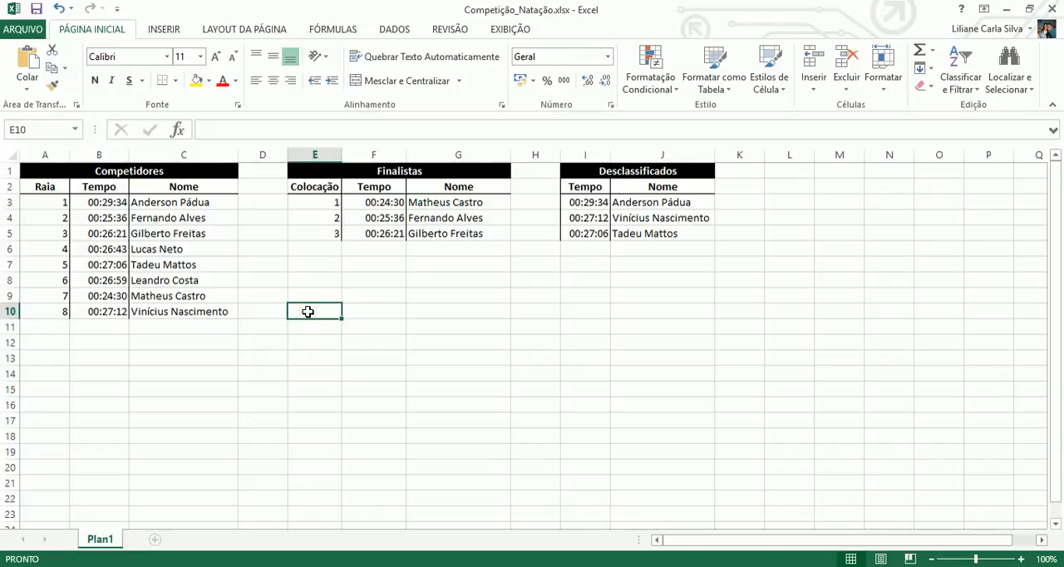